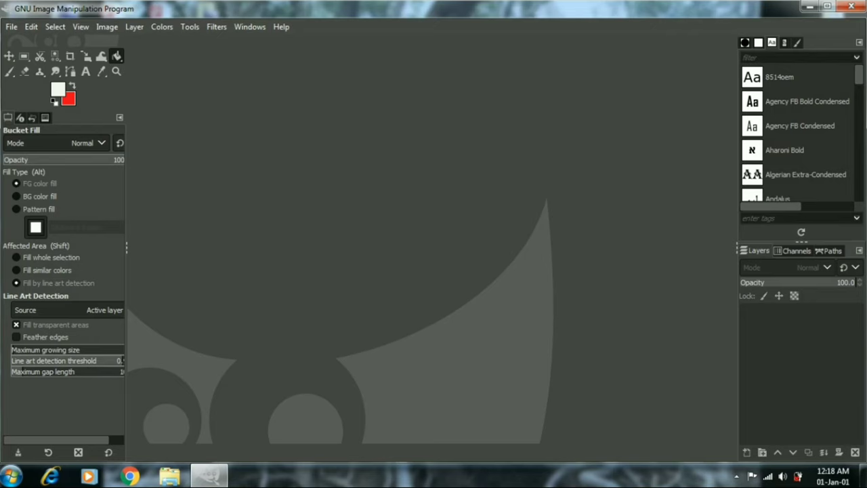
# Step: Create a new image 1280 px wide by 720 px high
pyautogui.hotkey('alt', 'f')
pyautogui.press('Down')
pyautogui.press('Return')
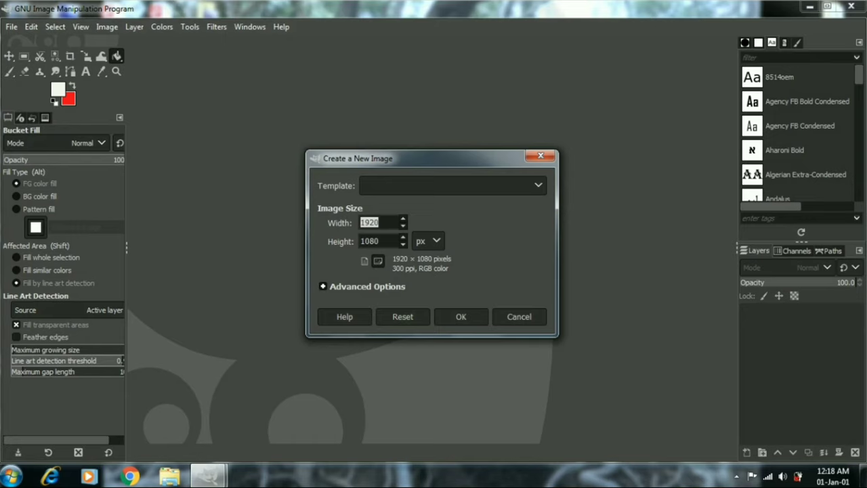
pyautogui.write('1')
pyautogui.press('Tab')
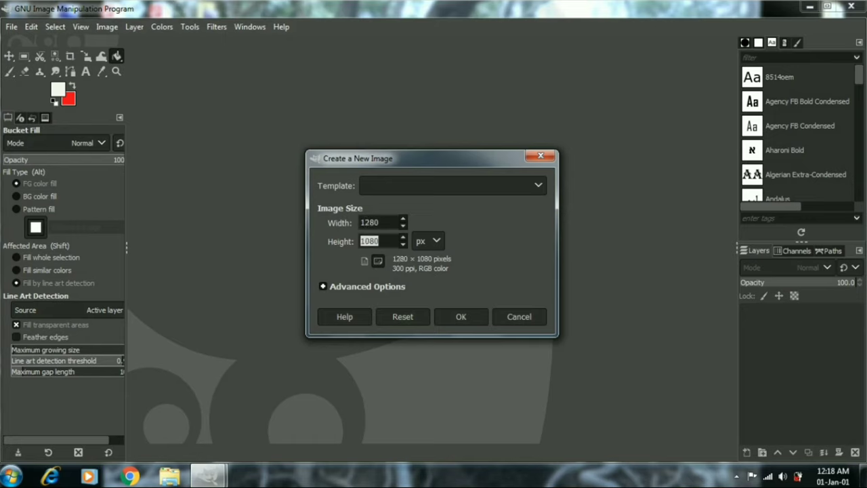
pyautogui.write('720')
pyautogui.press('Return')
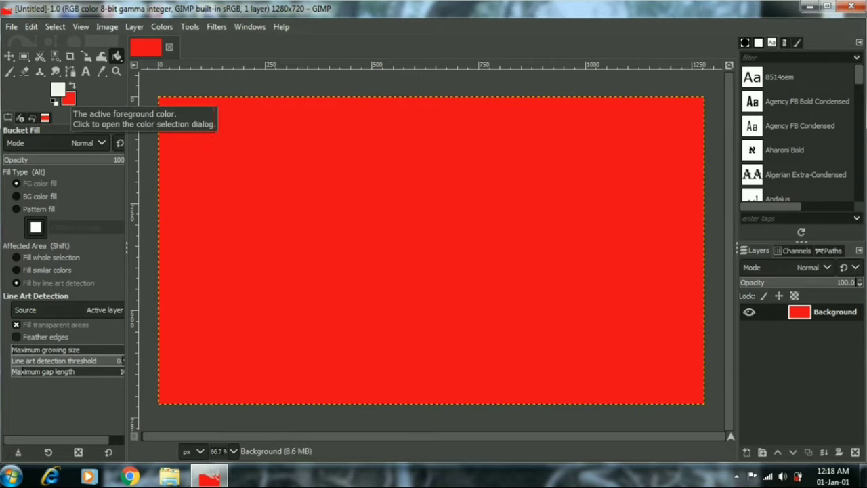
# Step: Set the foreground colour to a bright off-white and fill the canvas with it
pyautogui.click(58, 91)
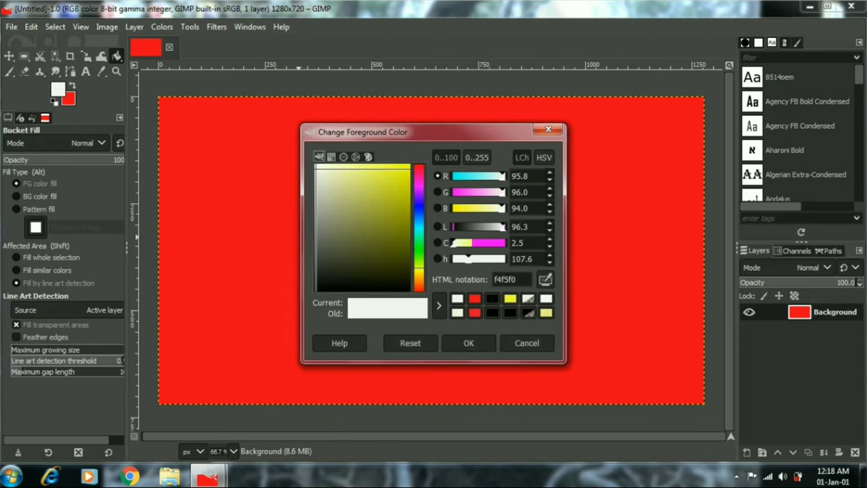
pyautogui.moveTo(317, 169); pyautogui.dragTo(319, 165)
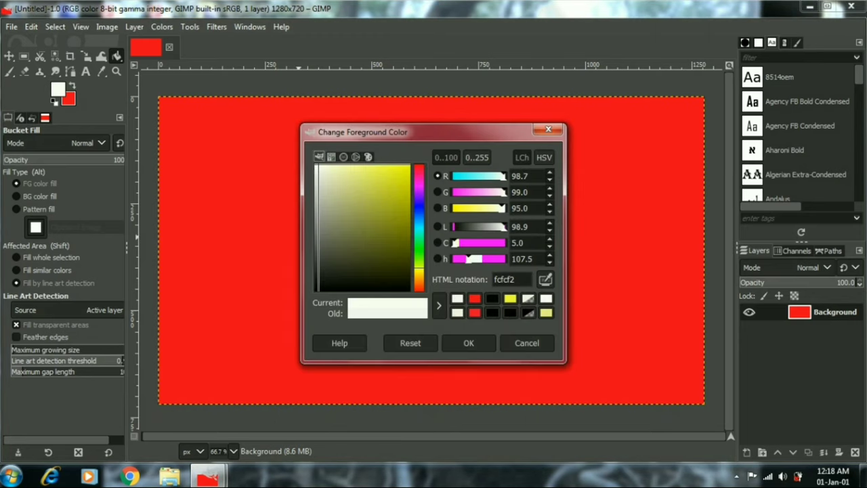
pyautogui.click(469, 342)
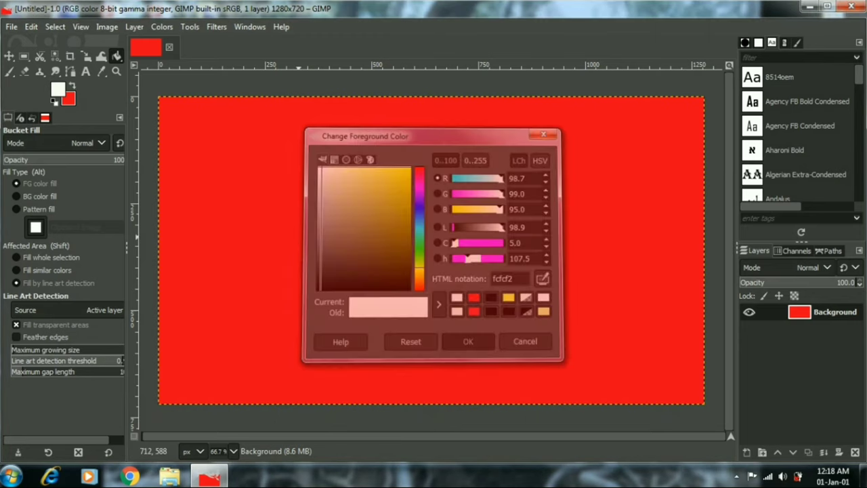
pyautogui.click(431, 251)
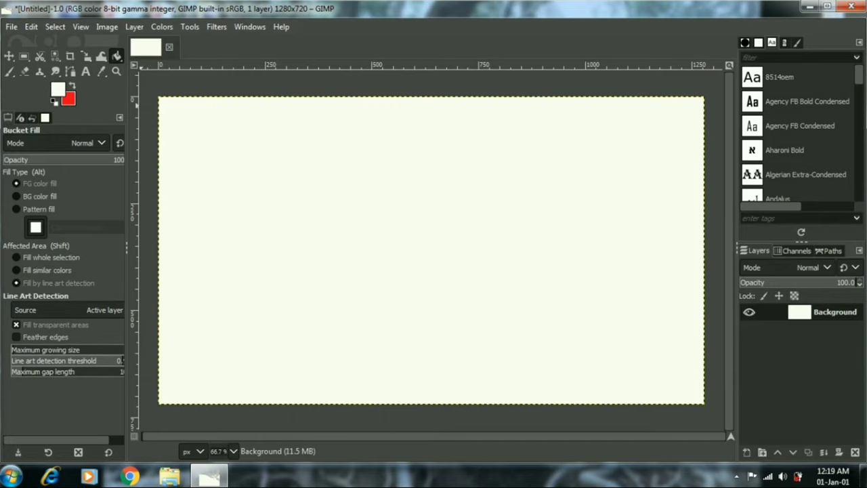
# Step: Swap to the red foreground and fill the whole canvas red (fb071d)
pyautogui.click(72, 86)
pyautogui.click(57, 88)
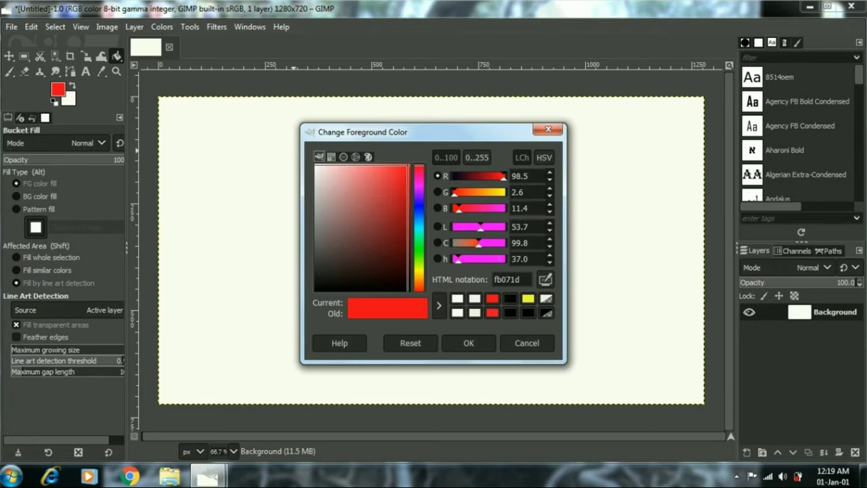
pyautogui.click(549, 129)
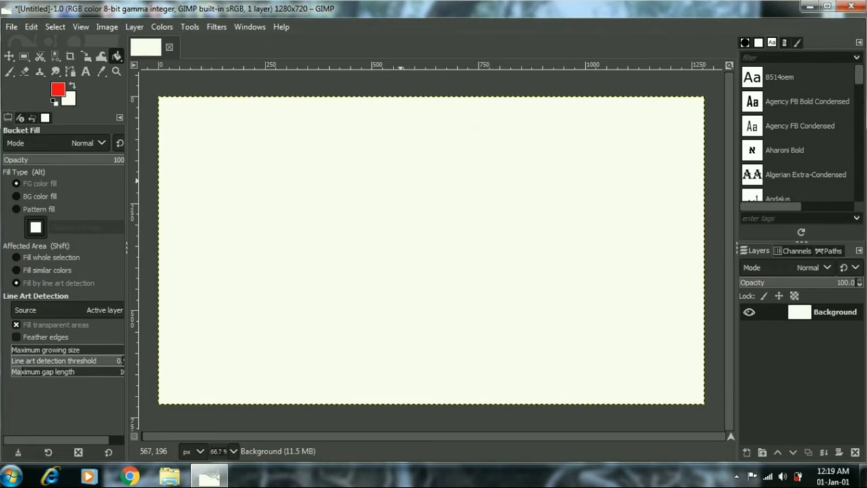
pyautogui.click(401, 180)
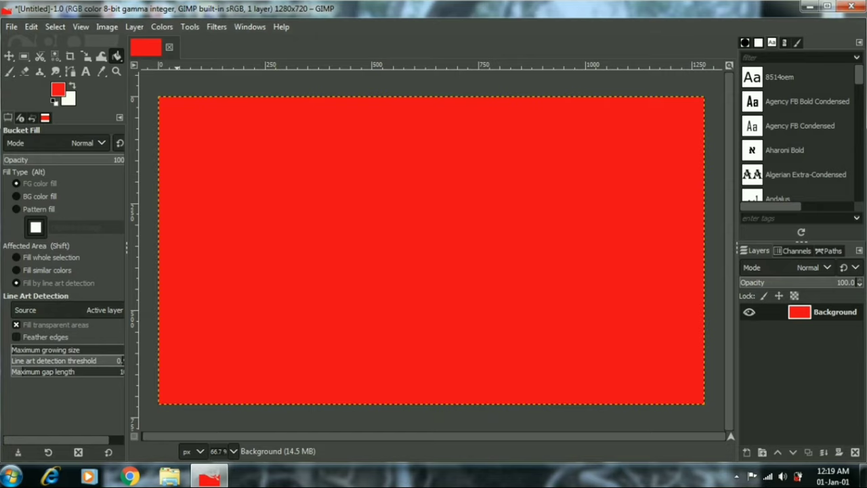
# Step: Open PSX_20201215_151903.jpg and convert it to the built-in sRGB profile
pyautogui.click(12, 27)
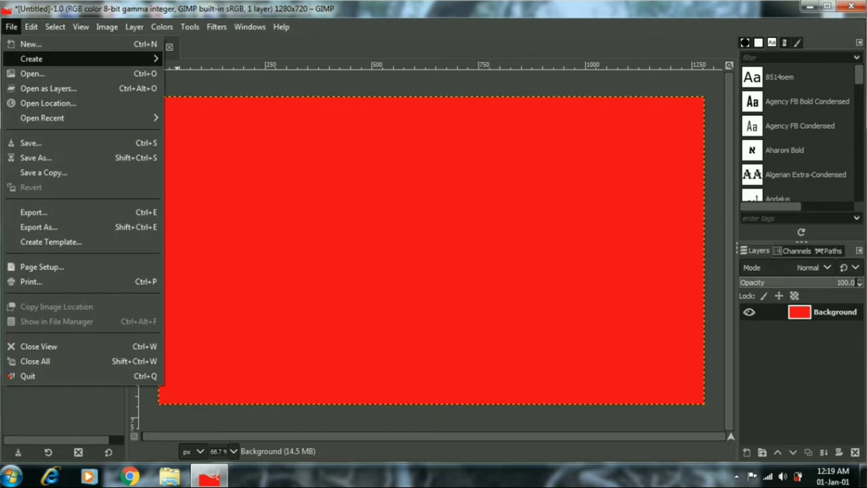
pyautogui.click(31, 73)
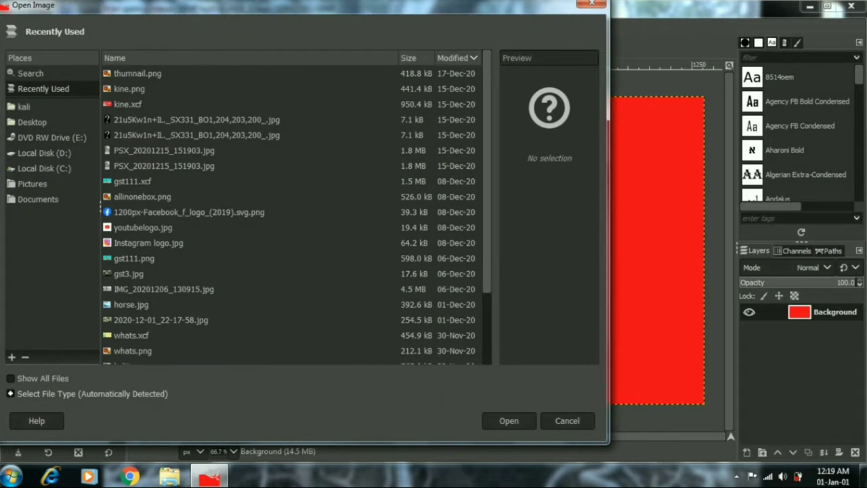
pyautogui.doubleClick(164, 150)
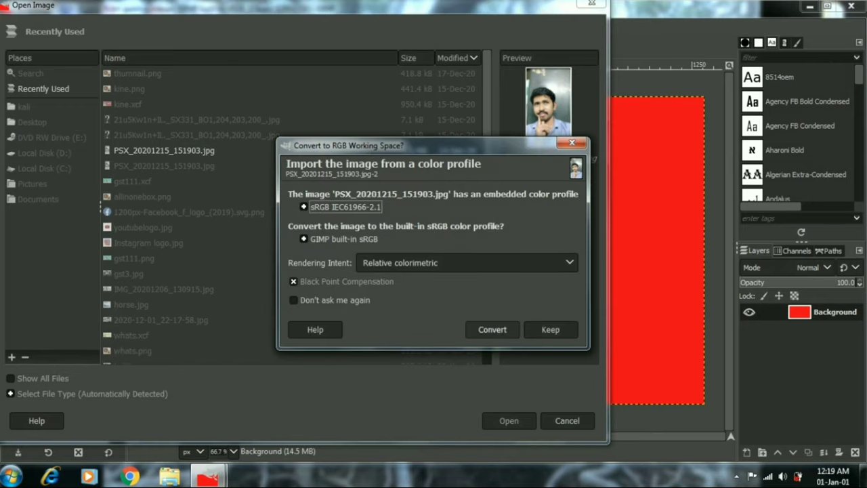
pyautogui.click(492, 330)
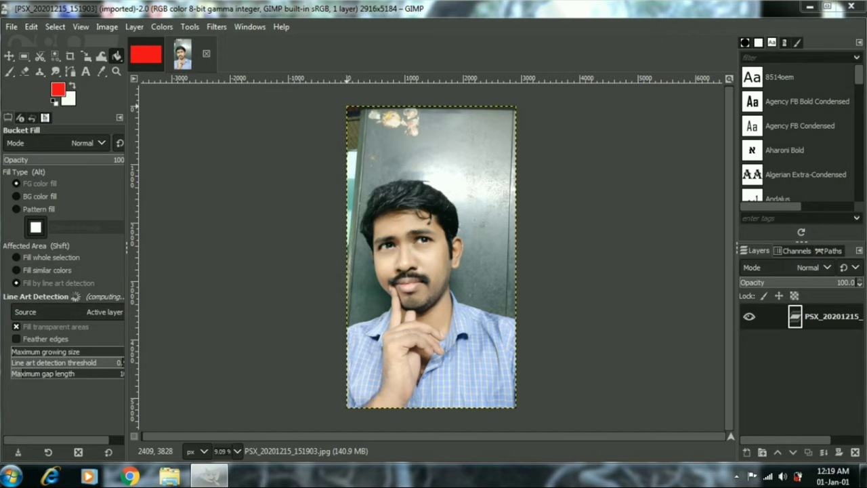
# Step: Zoom the photo out to 12.5% so the whole image is visible
pyautogui.click(237, 451)
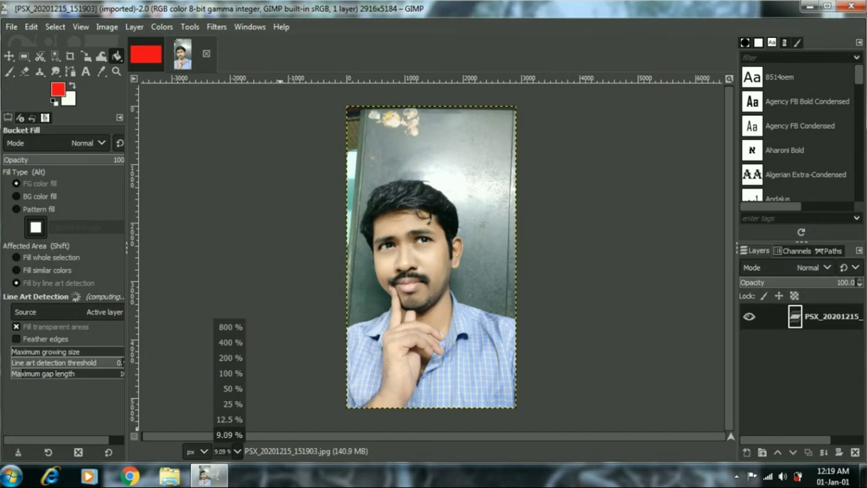
pyautogui.click(231, 404)
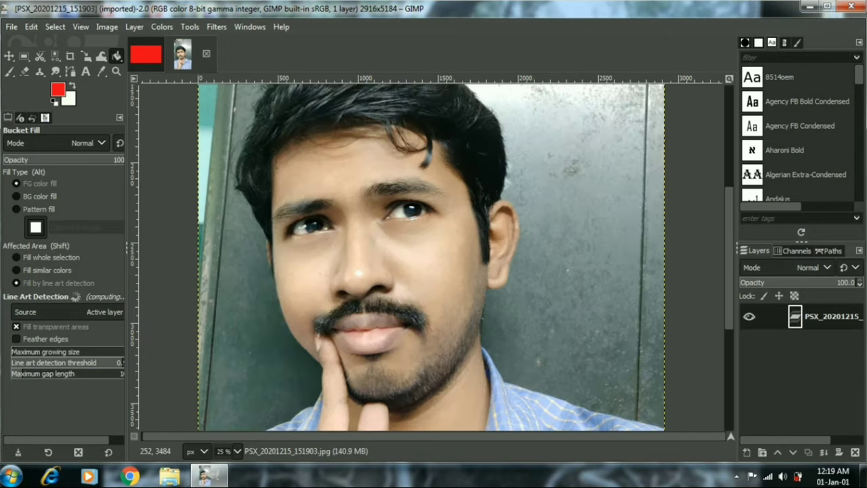
pyautogui.click(234, 450)
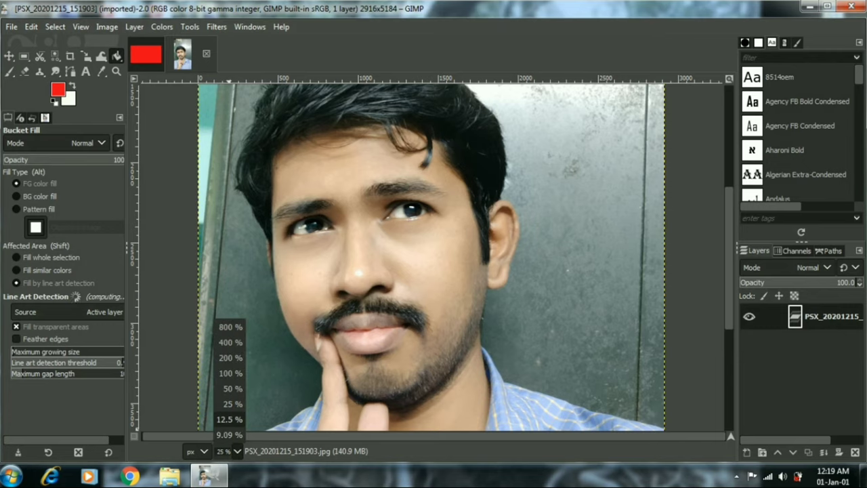
pyautogui.click(231, 421)
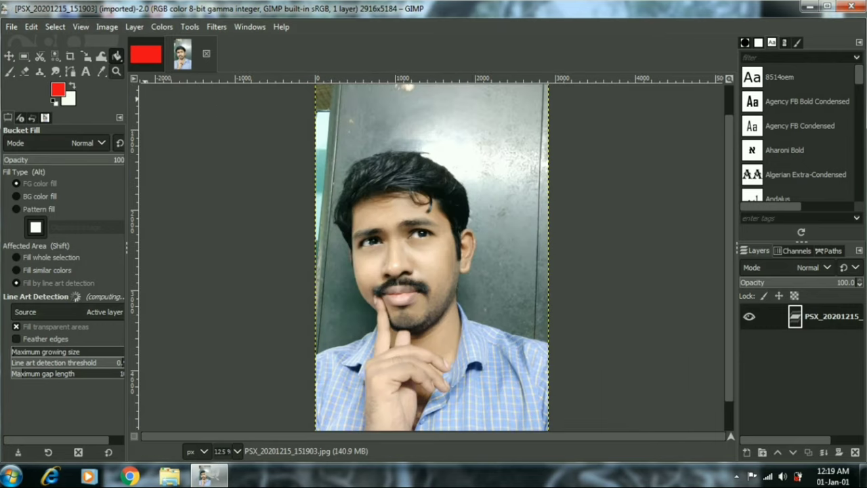
# Step: Browse the Tools and Select menus to find the selection tools
pyautogui.click(190, 26)
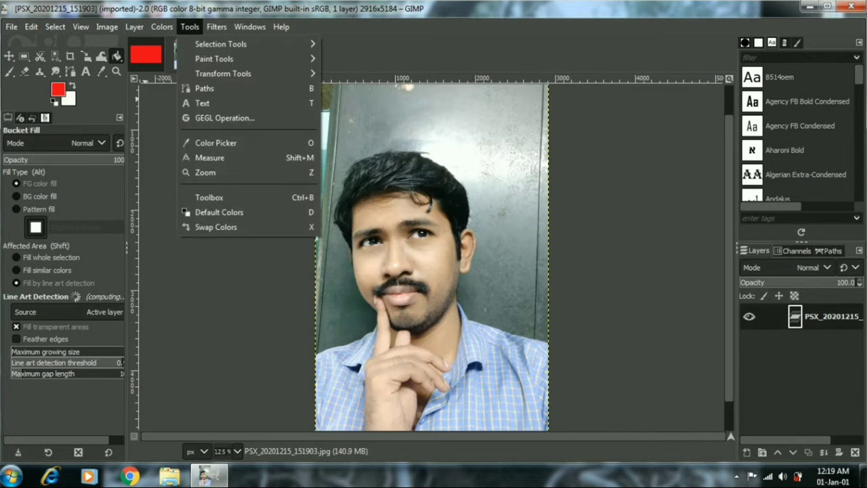
pyautogui.click(189, 26)
pyautogui.click(55, 26)
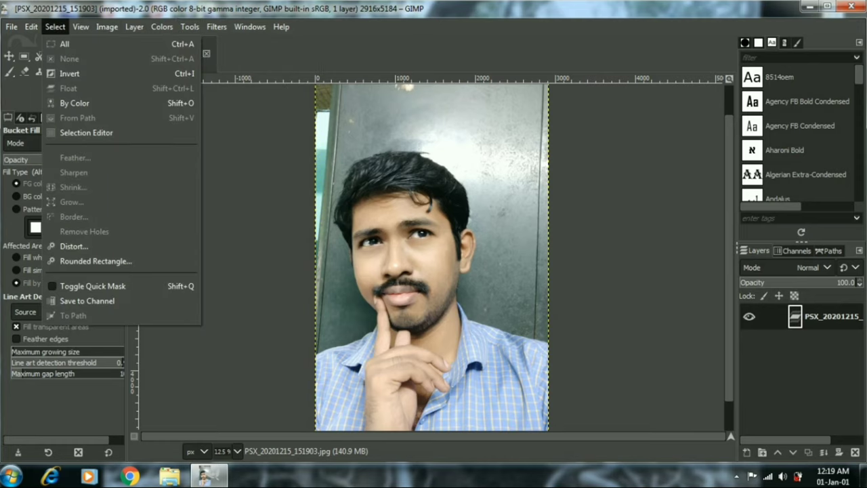
pyautogui.press('Escape')
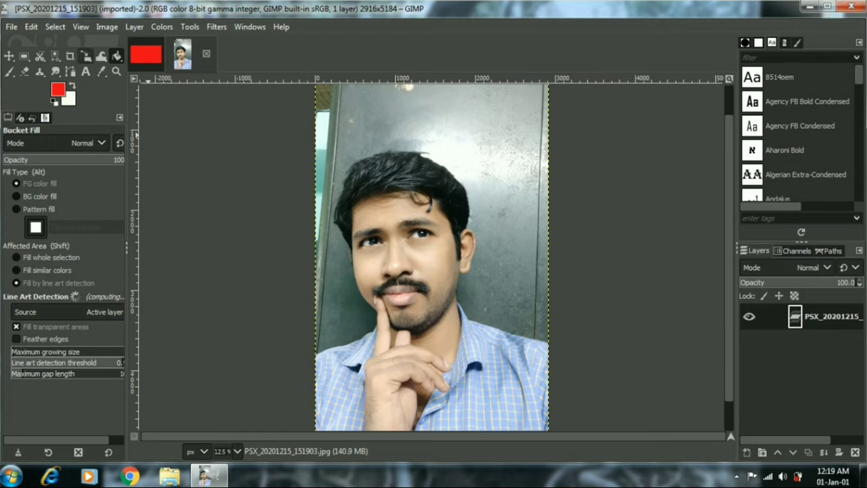
pyautogui.click(190, 26)
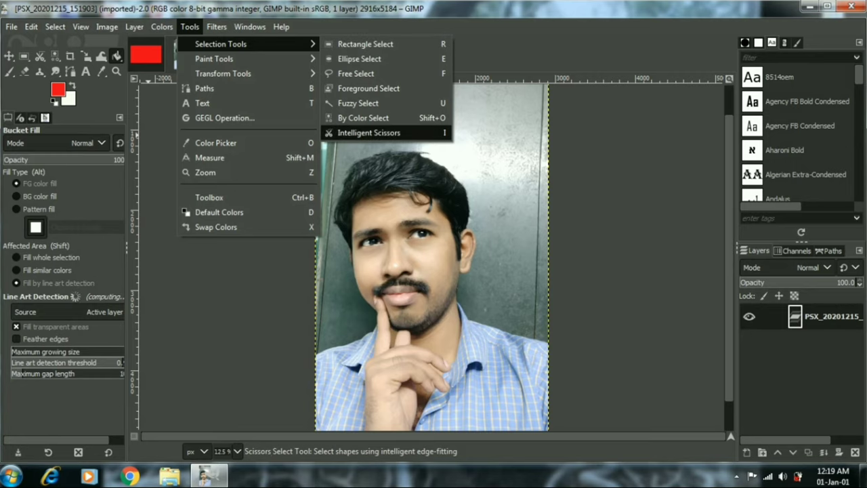
# Step: Trace the man's outline with Intelligent Scissors, copy the selection, and return to the red image
pyautogui.click(369, 133)
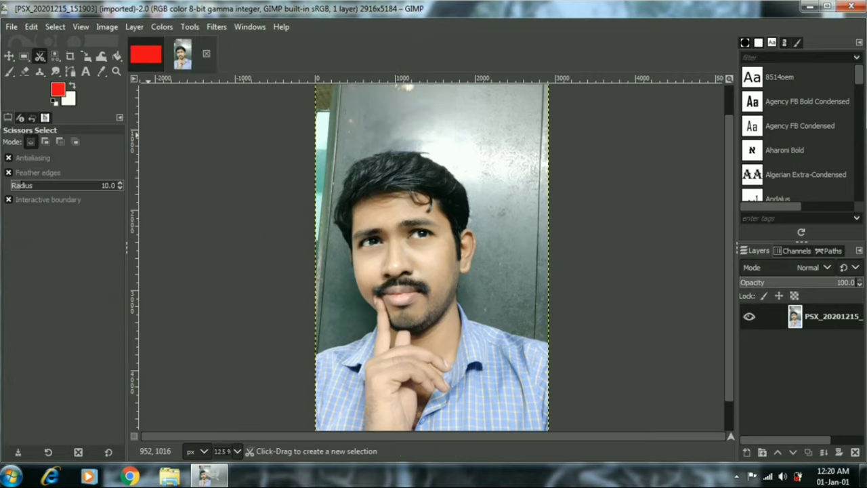
pyautogui.click(379, 155)
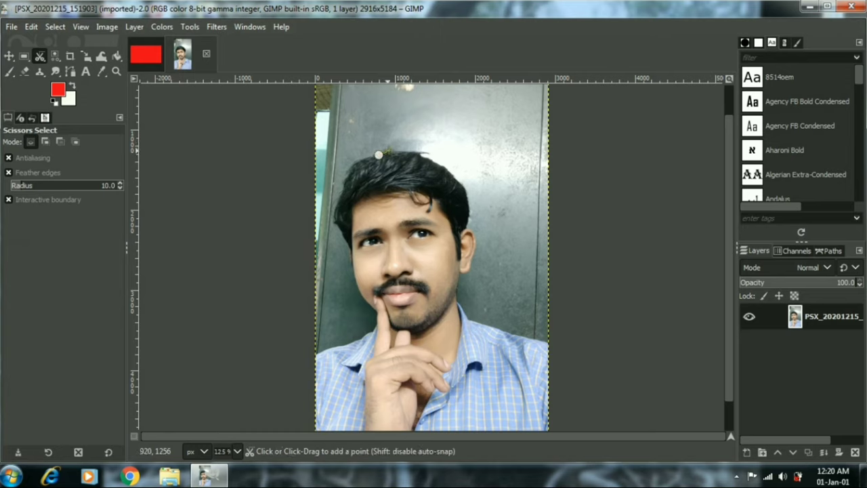
pyautogui.click(402, 152)
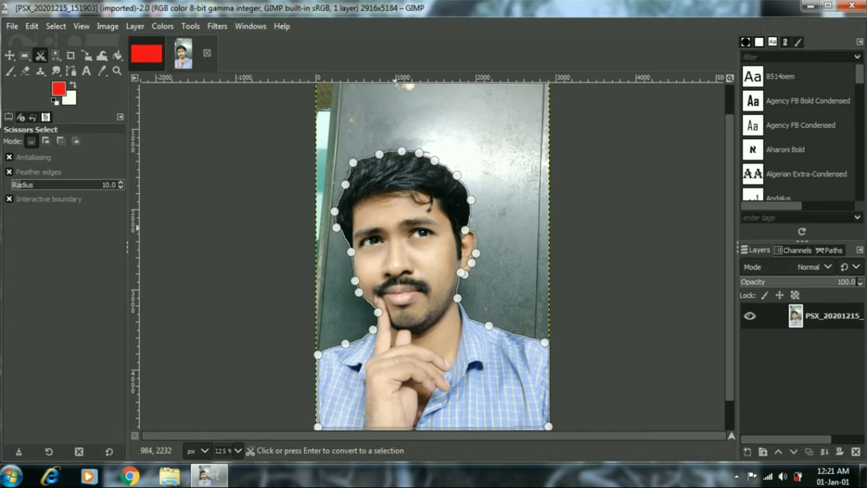
pyautogui.press('Return')
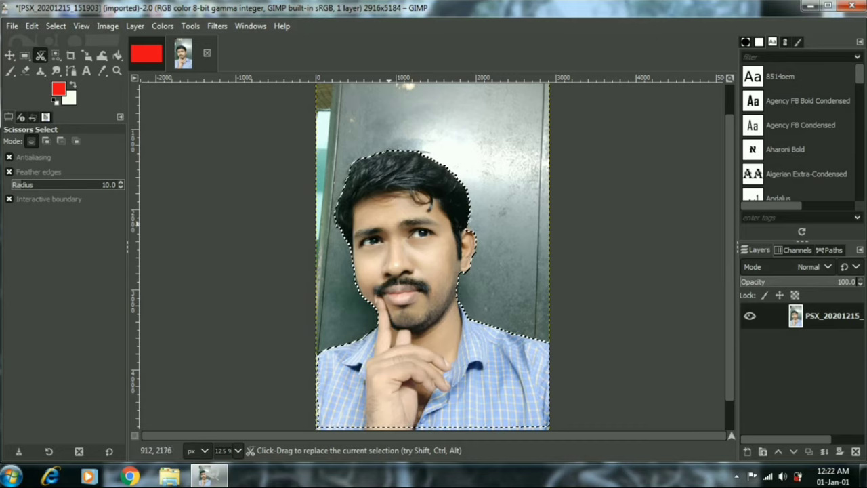
pyautogui.press('ctrl')
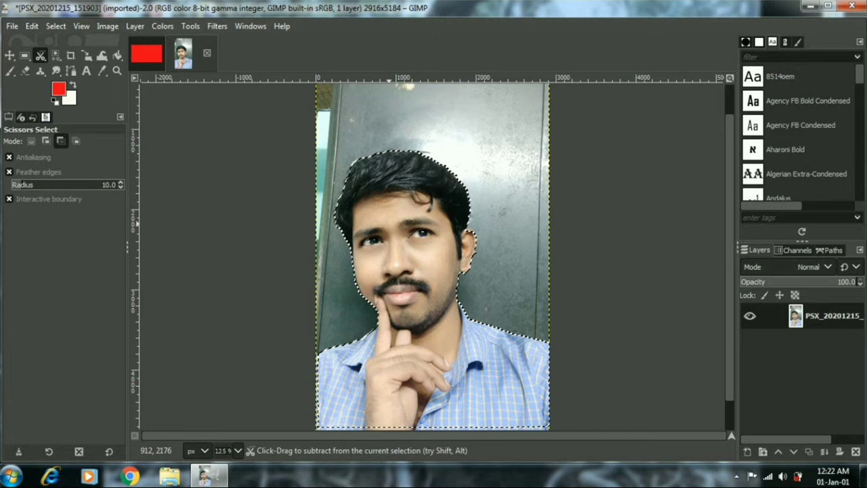
pyautogui.hotkey('ctrl', 'pageup')
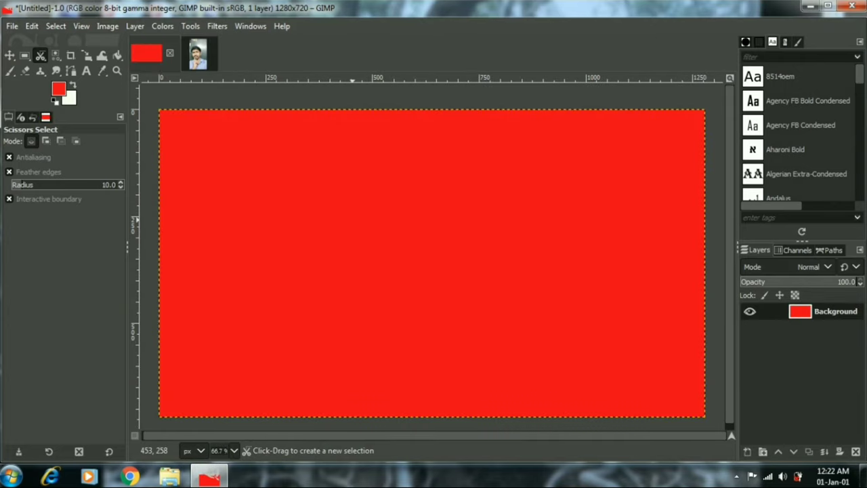
# Step: Paste the man cut-out onto the red canvas as a new layer
pyautogui.hotkey('ctrl', 'v')
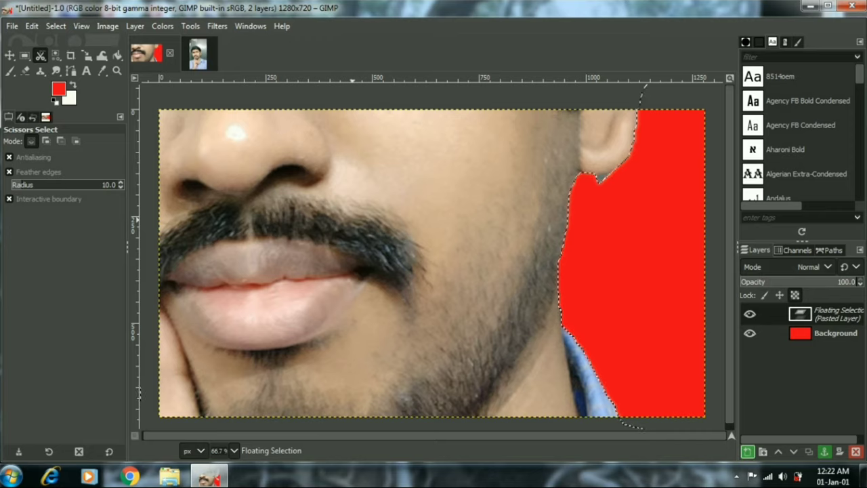
pyautogui.click(748, 451)
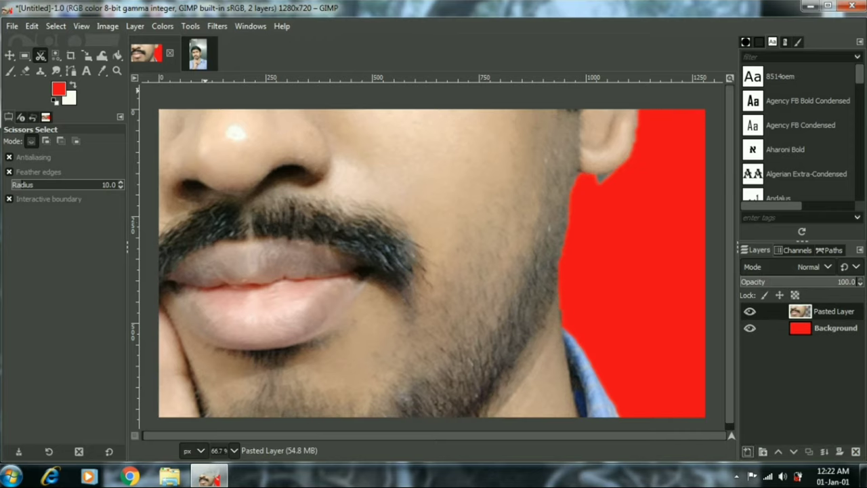
pyautogui.hotkey('alt', 't')
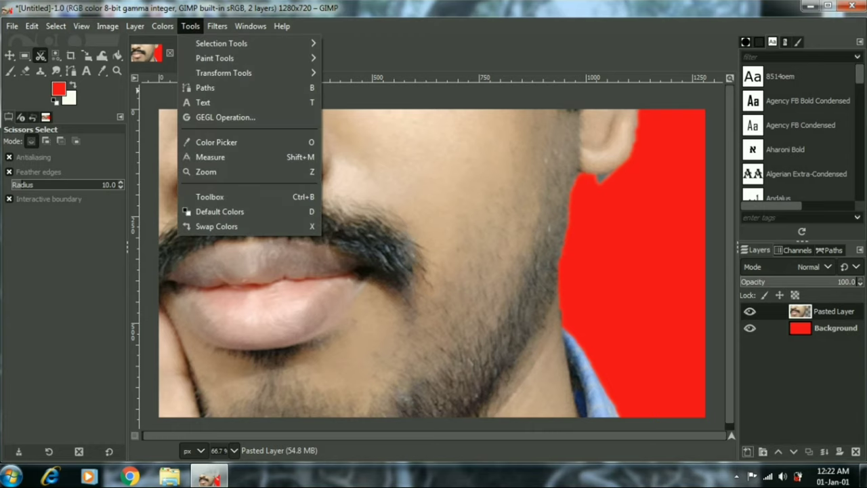
# Step: Start the Scale tool on the pasted layer and zoom out to see it whole
pyautogui.press('Down')
pyautogui.press('Down')
pyautogui.press('Down')
pyautogui.press('Right')
pyautogui.press('Down')
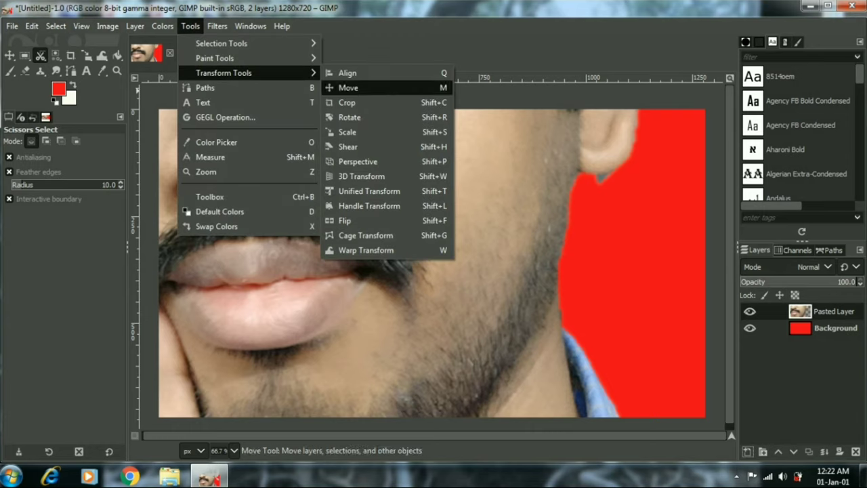
pyautogui.press('Down')
pyautogui.press('Down')
pyautogui.press('Down')
pyautogui.press('Return')
pyautogui.click(432, 263)
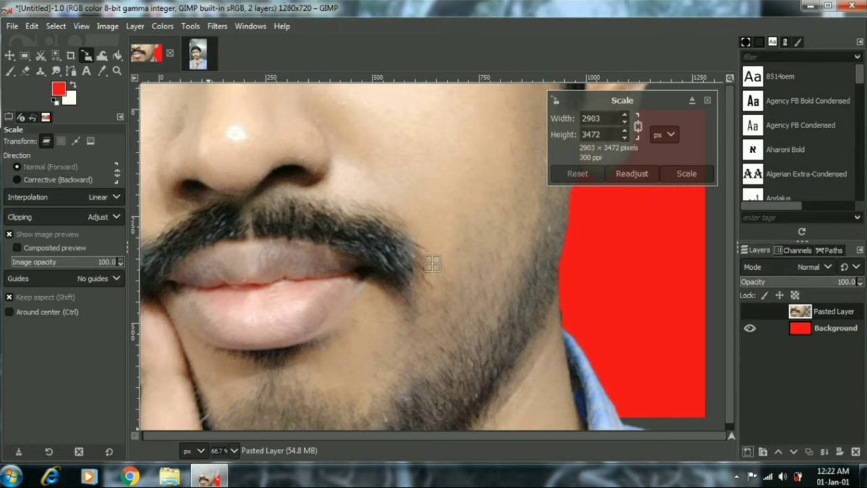
pyautogui.click(234, 450)
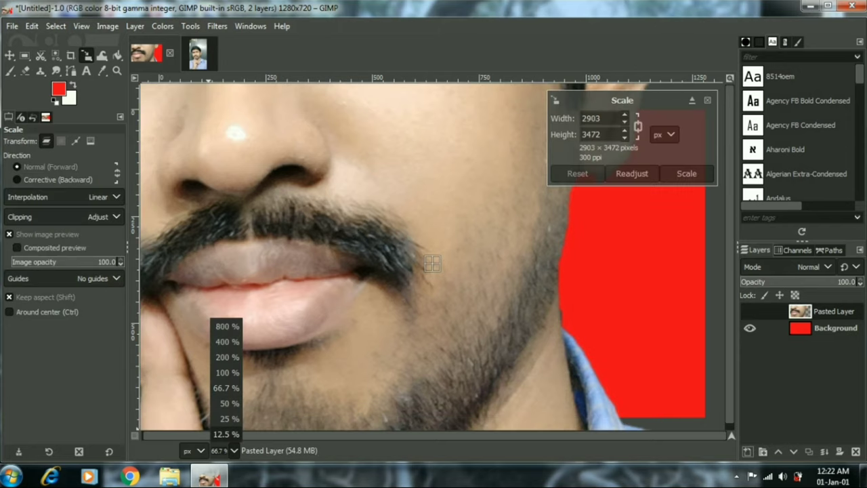
pyautogui.click(227, 434)
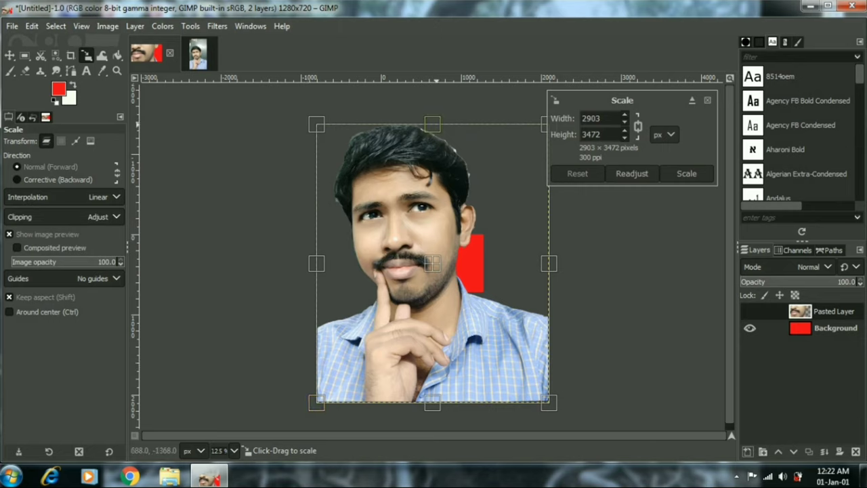
# Step: Roughly shrink the photo to about 695×831 and move it up and left
pyautogui.moveTo(318, 125); pyautogui.dragTo(384, 286)
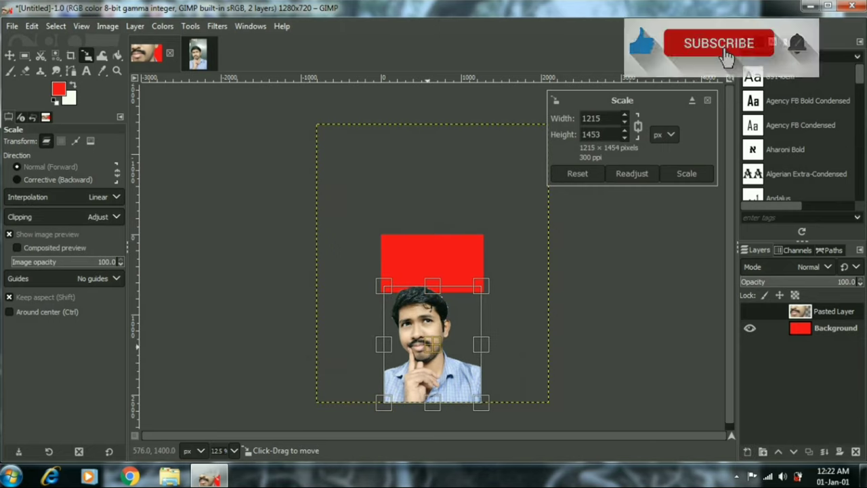
pyautogui.moveTo(432, 353); pyautogui.dragTo(409, 273)
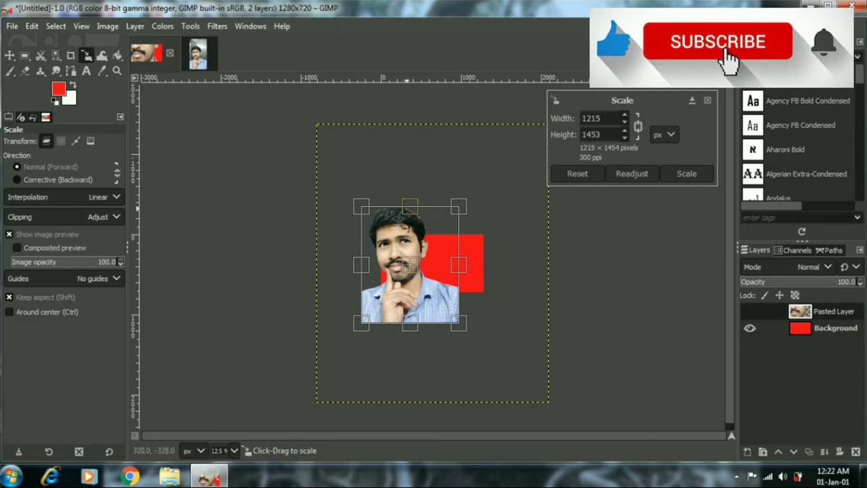
pyautogui.moveTo(410, 206); pyautogui.dragTo(410, 243)
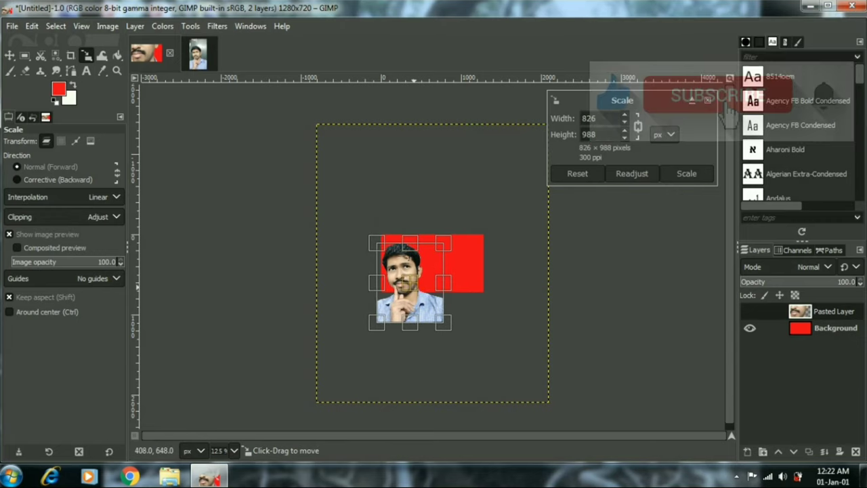
pyautogui.moveTo(410, 283); pyautogui.dragTo(410, 265)
pyautogui.moveTo(409, 224); pyautogui.dragTo(410, 238)
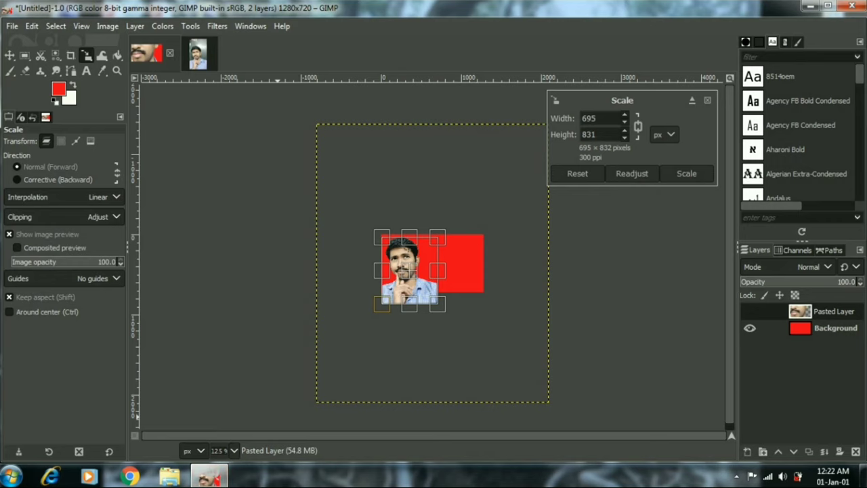
pyautogui.click(230, 450)
pyautogui.click(226, 388)
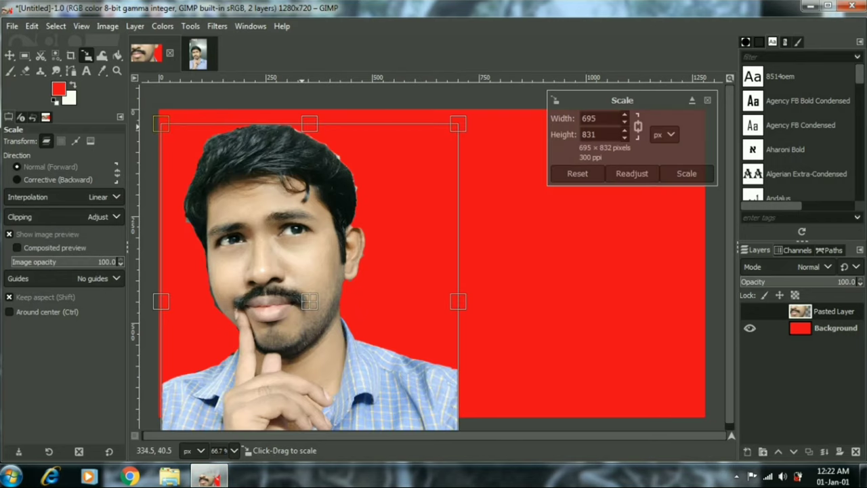
# Step: Refine the size to 510×610, move it to the canvas bottom-left, and apply
pyautogui.moveTo(307, 127); pyautogui.dragTo(308, 137)
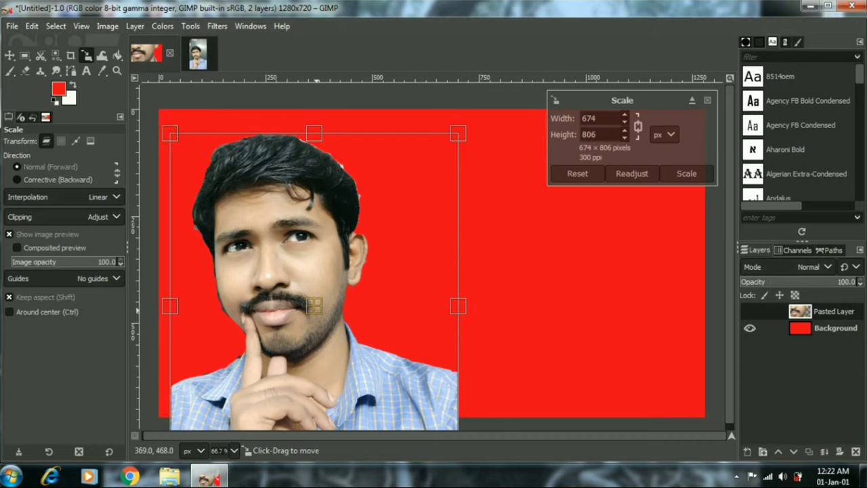
pyautogui.moveTo(314, 306); pyautogui.dragTo(305, 247)
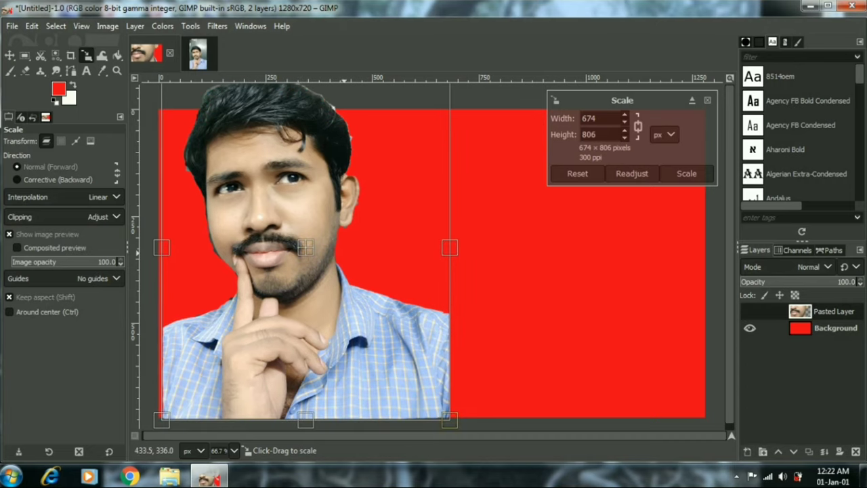
pyautogui.moveTo(352, 258); pyautogui.dragTo(276, 142)
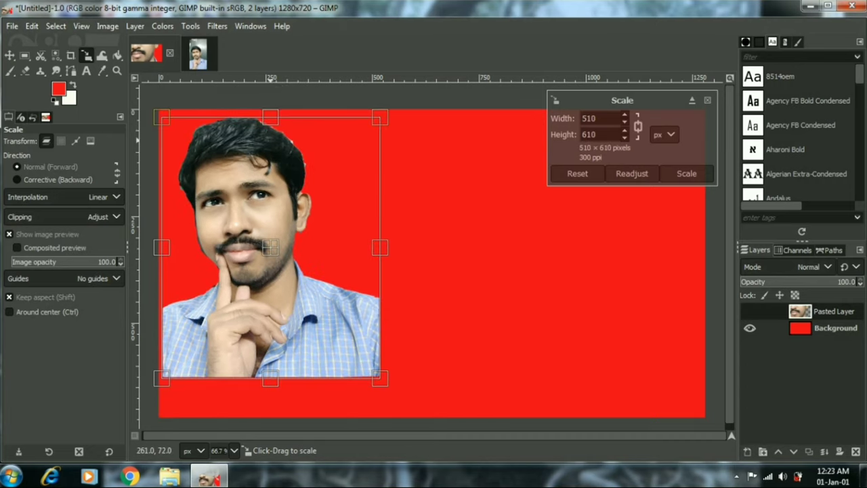
pyautogui.moveTo(272, 250); pyautogui.dragTo(271, 293)
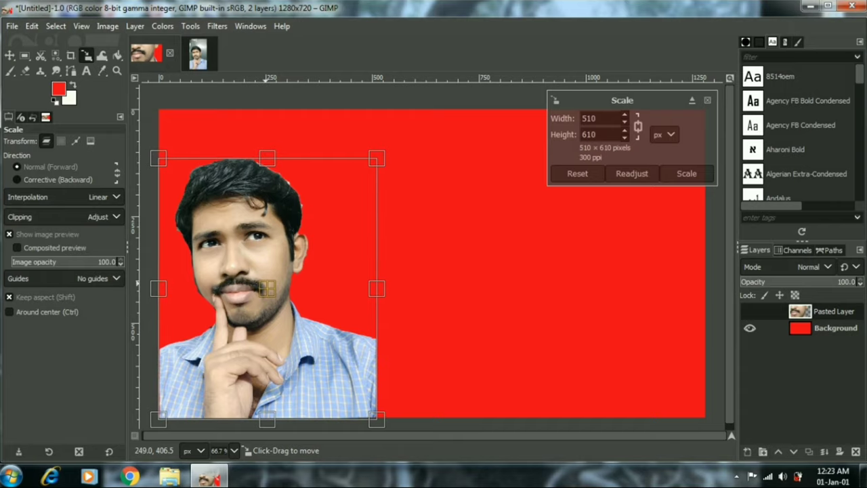
pyautogui.click(687, 174)
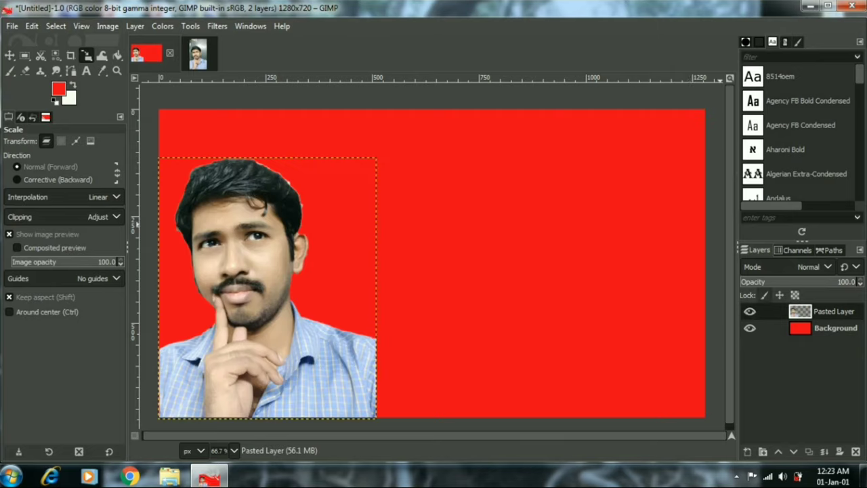
# Step: Select the man's shape with Alpha to Selection and grow it by 8 px
pyautogui.rightClick(752, 312)
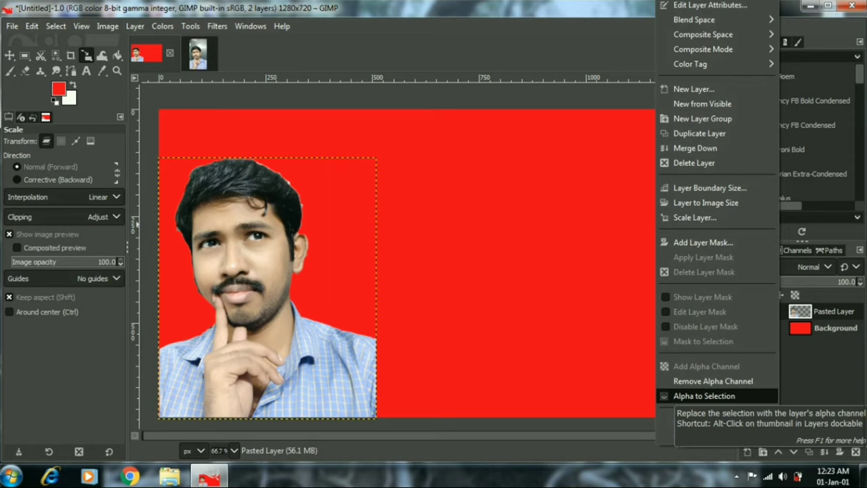
pyautogui.click(705, 395)
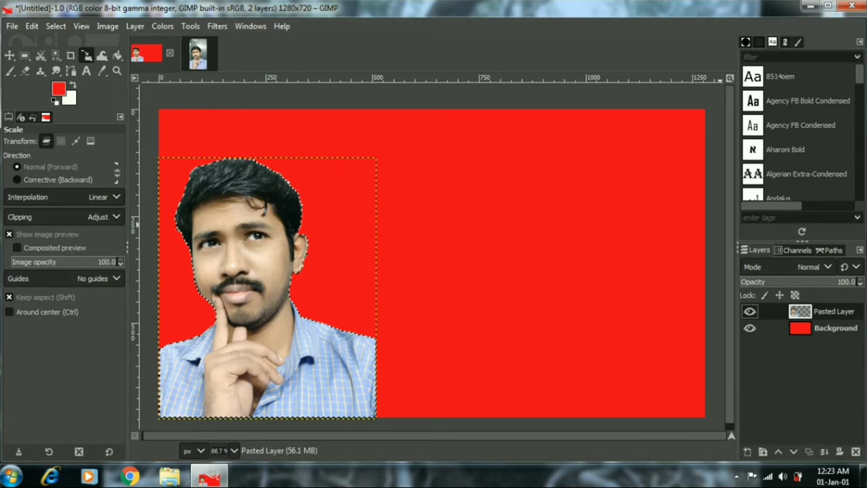
pyautogui.click(56, 26)
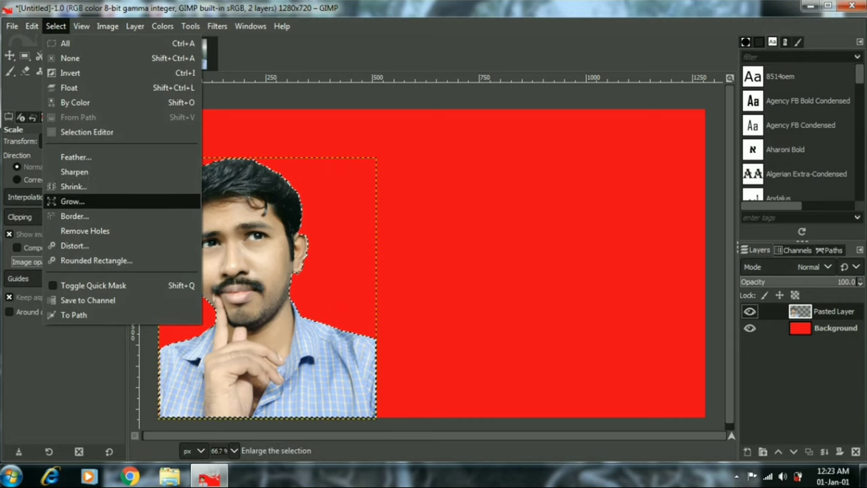
pyautogui.click(72, 202)
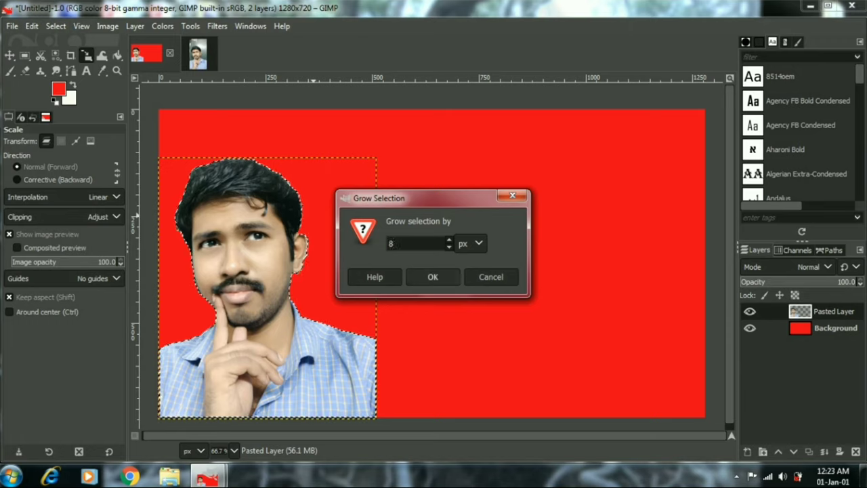
pyautogui.click(437, 277)
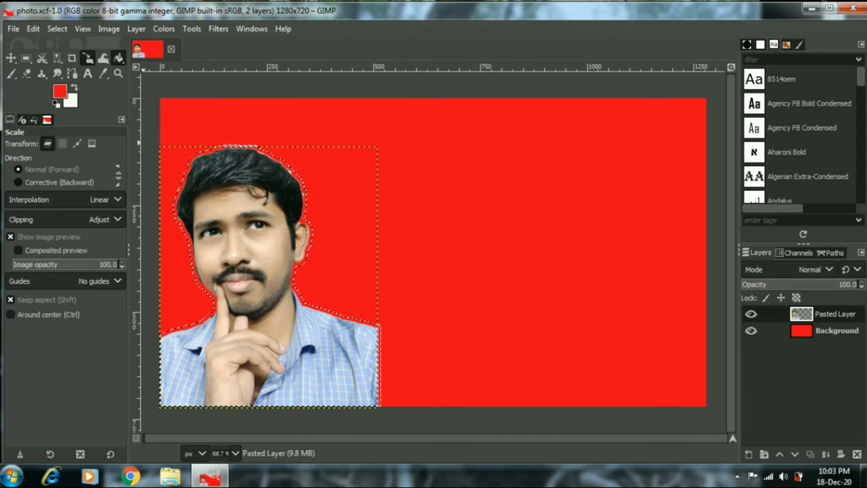
# Step: Bucket-fill the grown border around the man with white, then restore line art fill mode
pyautogui.click(118, 58)
pyautogui.press('x')
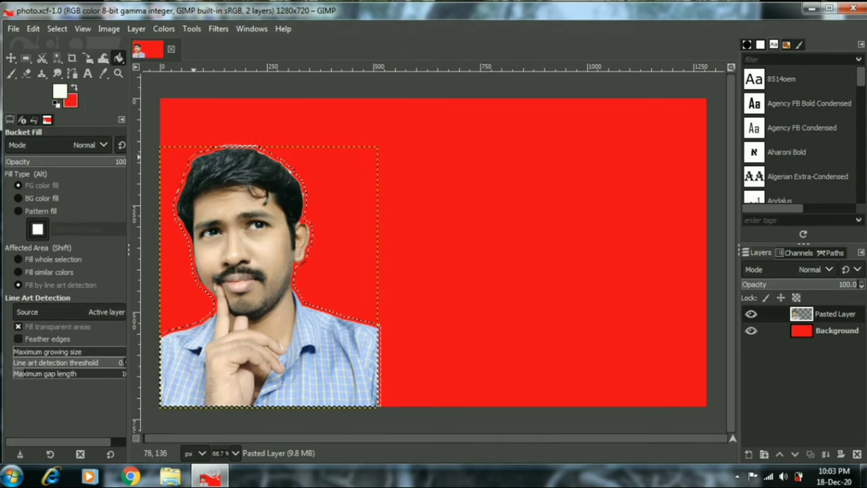
pyautogui.click(195, 158)
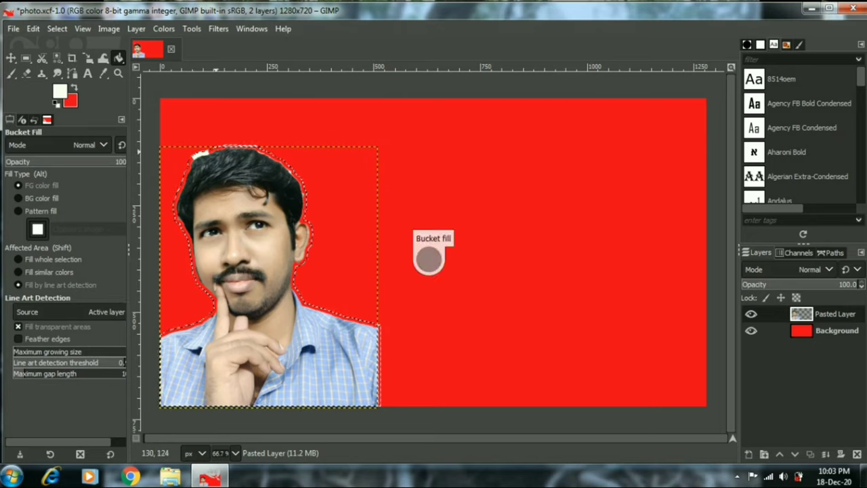
pyautogui.click(216, 150)
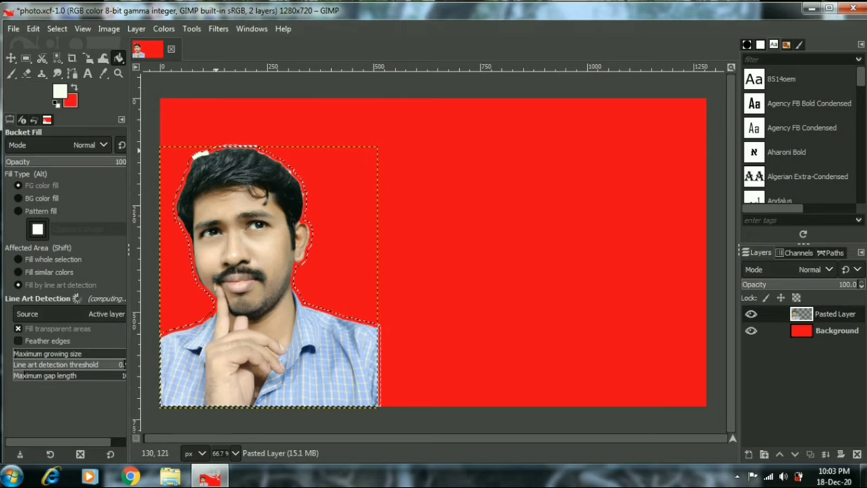
pyautogui.click(216, 153)
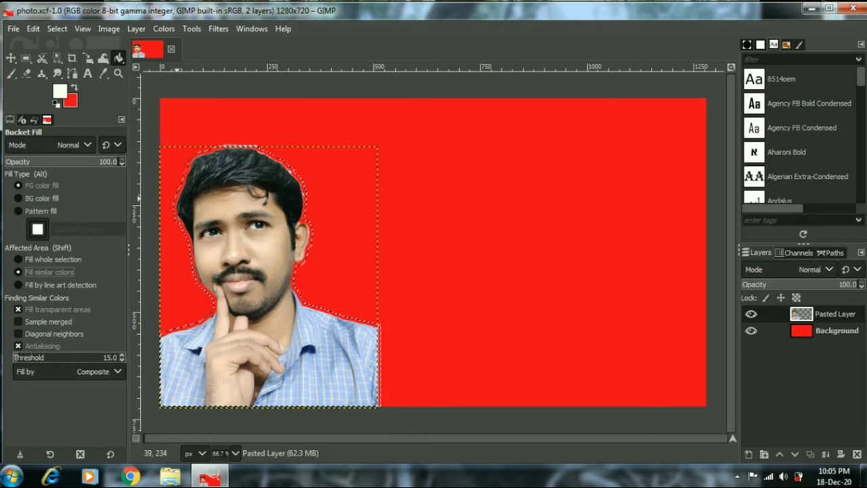
pyautogui.click(178, 204)
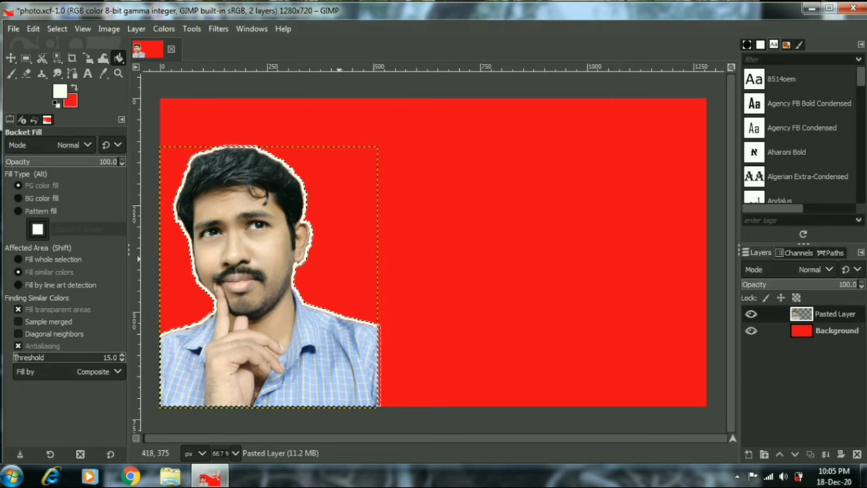
pyautogui.click(18, 284)
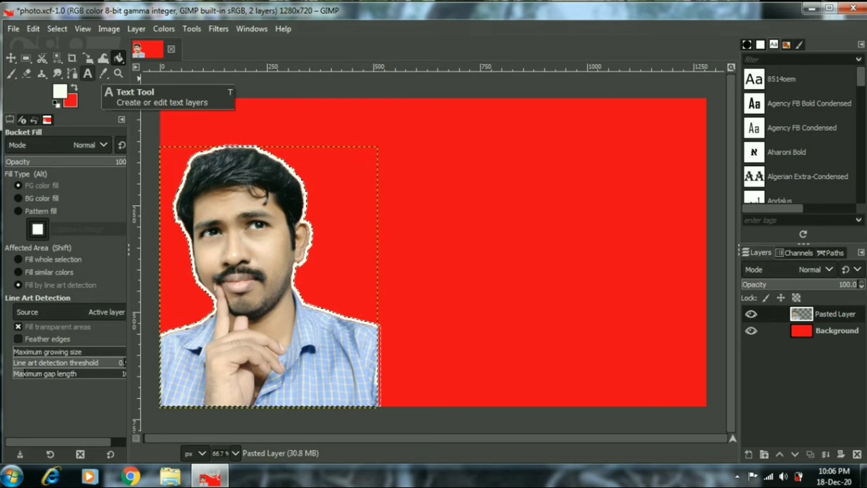
# Step: Type 'All in one Box' in an upper-right text box and select it for resizing
pyautogui.click(88, 73)
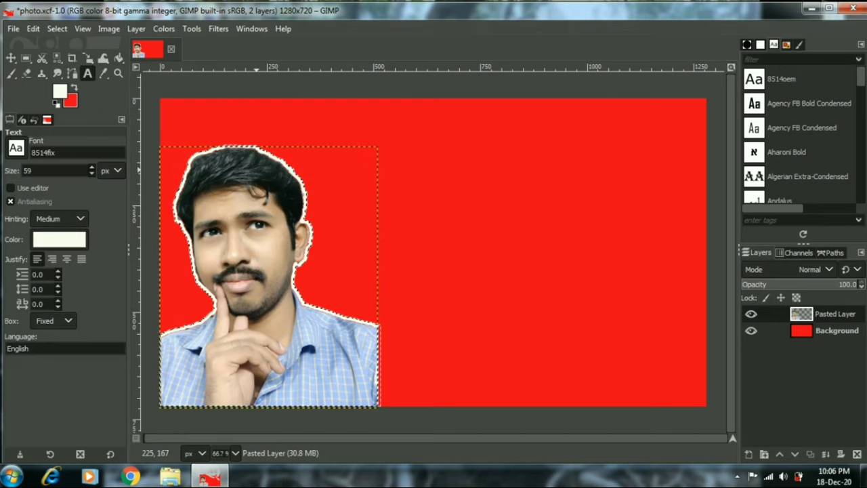
pyautogui.moveTo(405, 144)
pyautogui.mouseDown()
pyautogui.moveTo(633, 256)
pyautogui.moveTo(686, 217)
pyautogui.mouseUp()
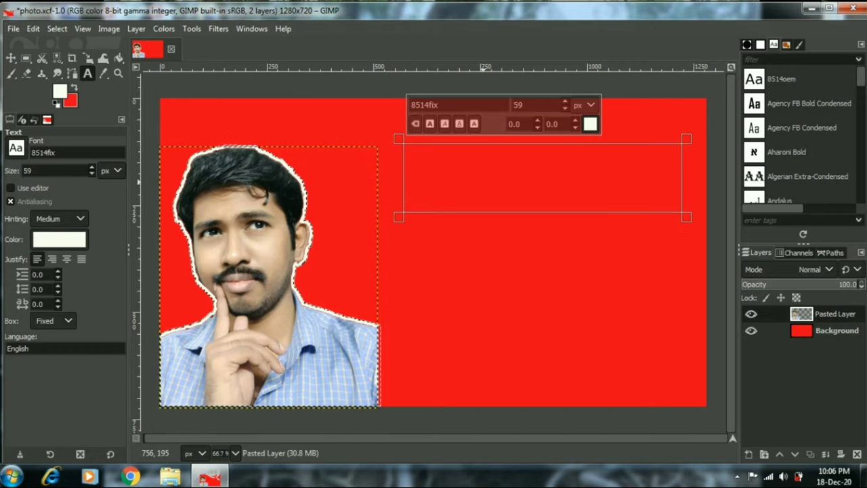
pyautogui.write('A')
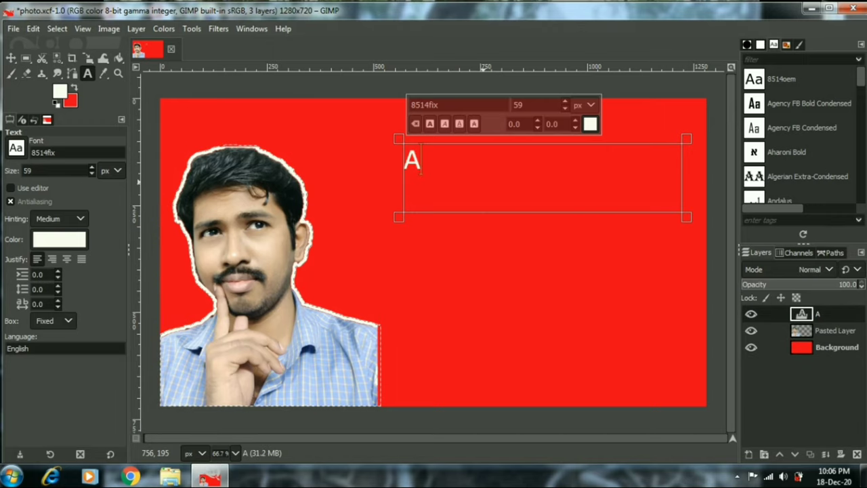
pyautogui.write('ll')
pyautogui.write(' in on')
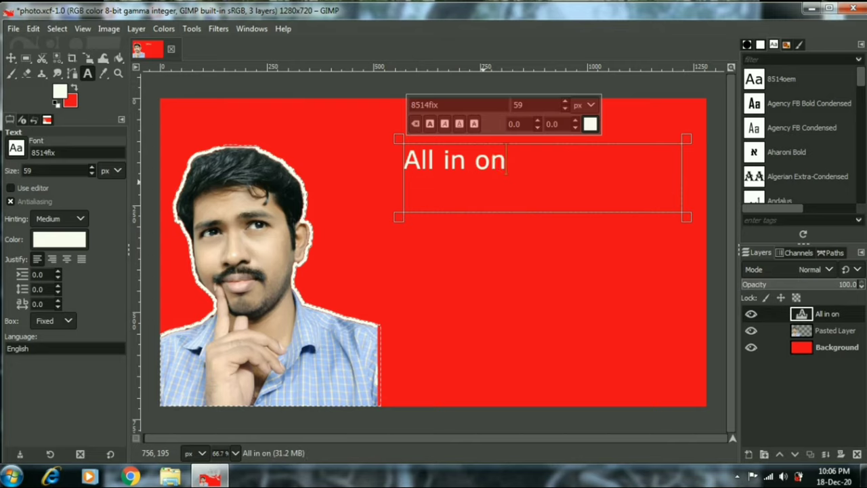
pyautogui.write('e')
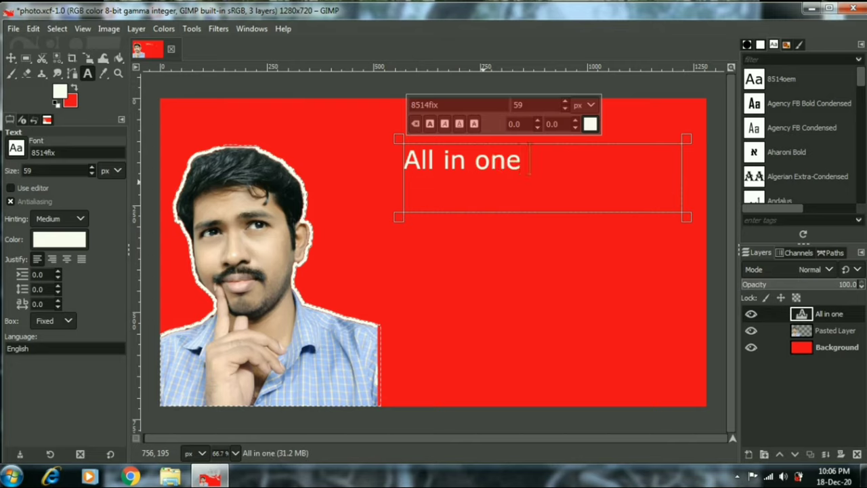
pyautogui.write(' Box')
pyautogui.hotkey('ctrl', 'a')
pyautogui.tripleClick(468, 105)
# Step: Set the heading text to 111 px and colour it black
pyautogui.write('111')
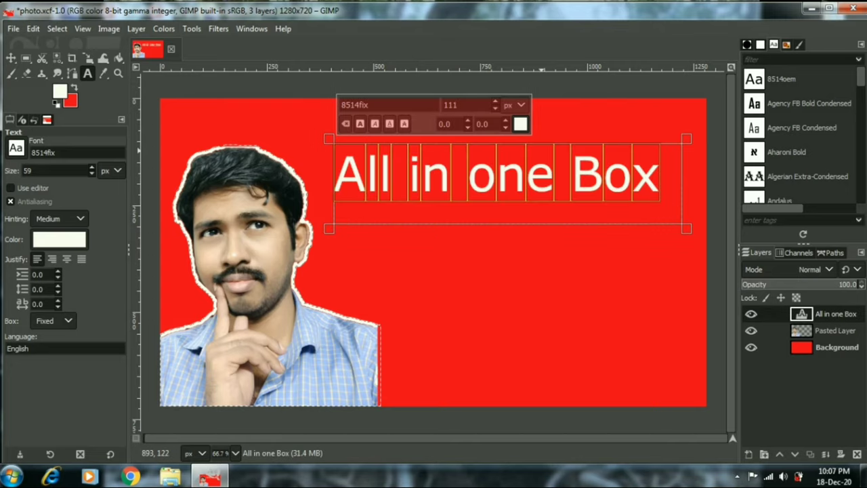
pyautogui.click(520, 124)
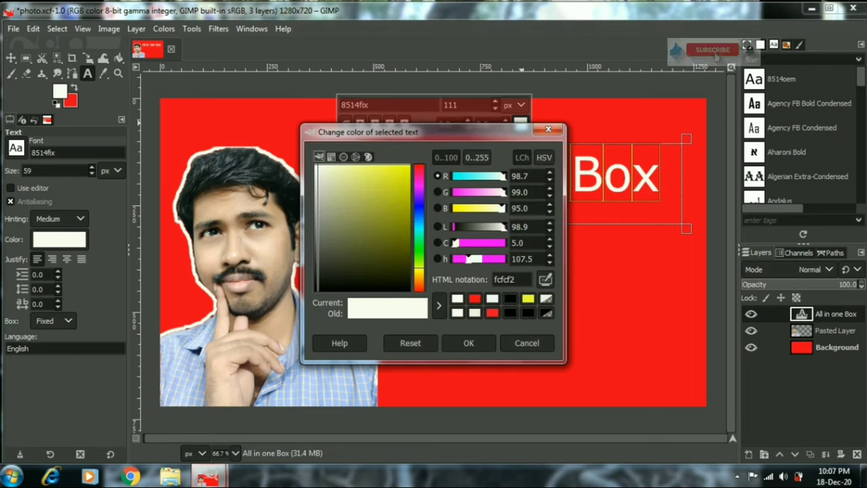
pyautogui.click(371, 290)
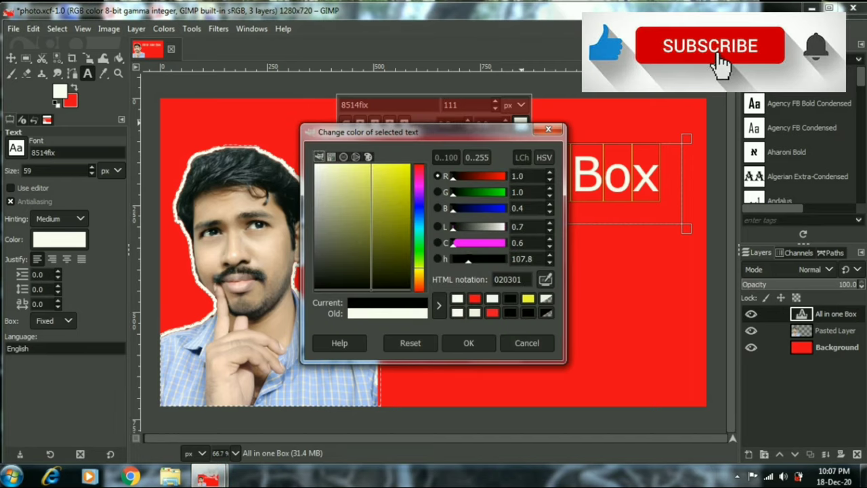
pyautogui.click(469, 343)
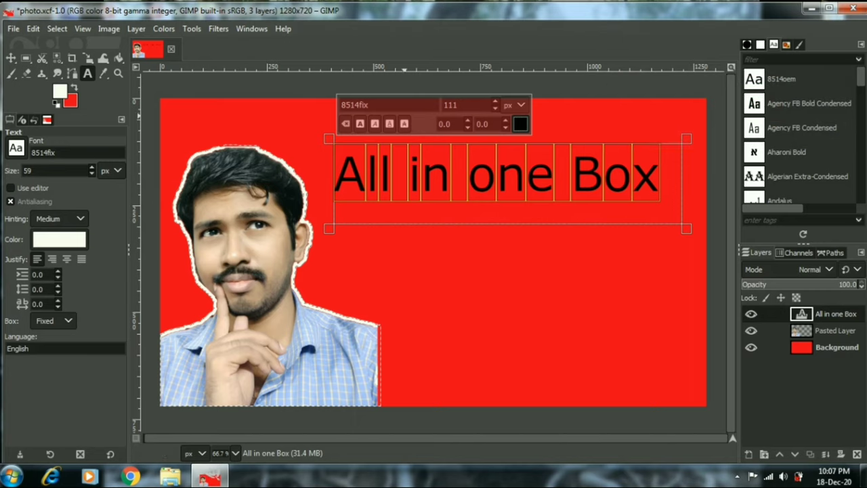
# Step: Leave the heading italic only, widen its text box, and switch the font to Algerian Extra-Condensed
pyautogui.click(370, 128)
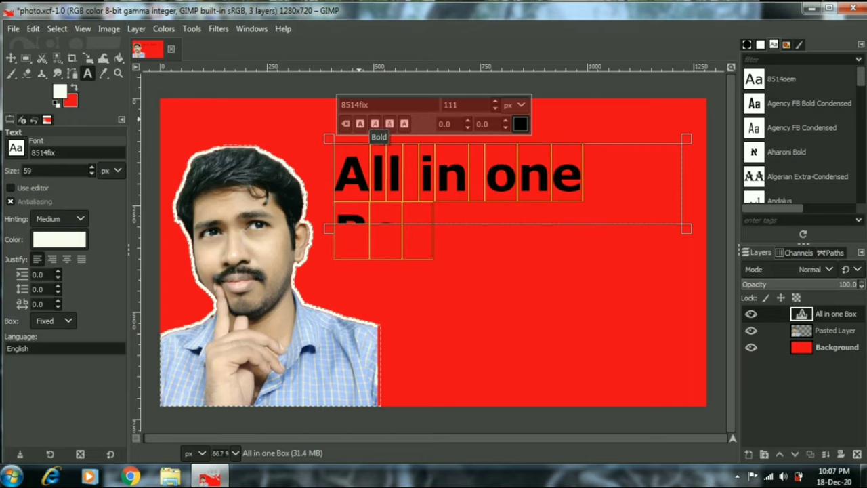
pyautogui.click(390, 124)
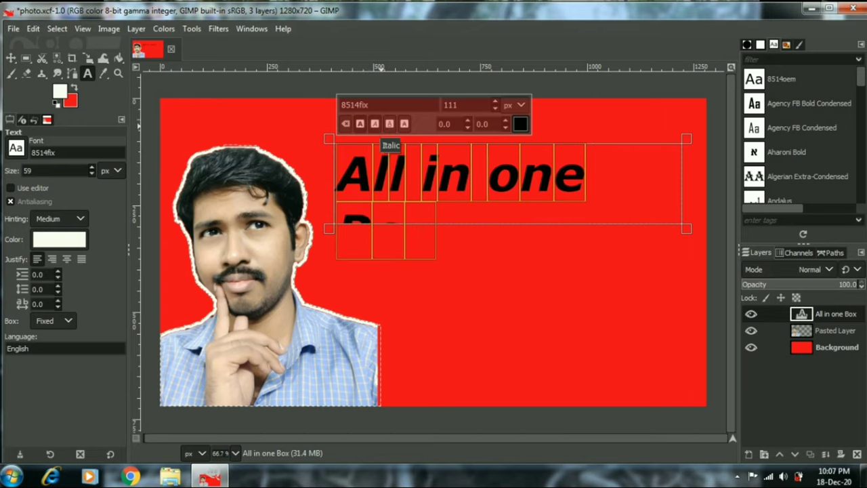
pyautogui.click(404, 124)
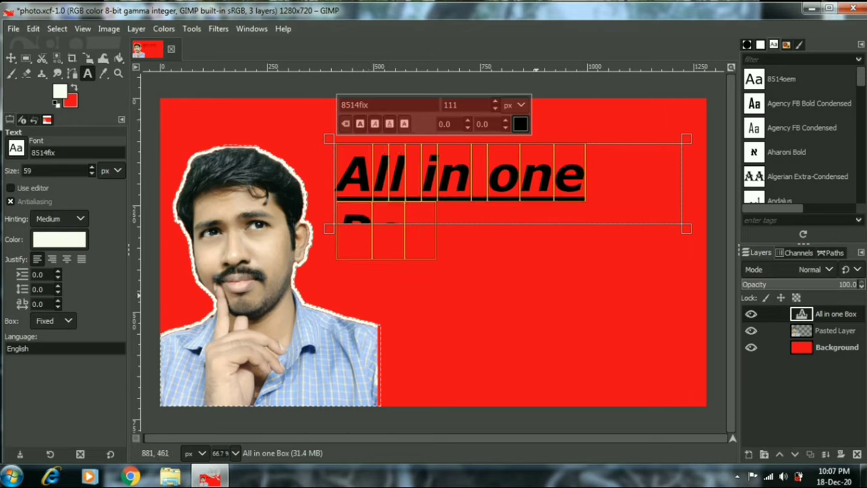
pyautogui.moveTo(556, 229); pyautogui.dragTo(599, 297)
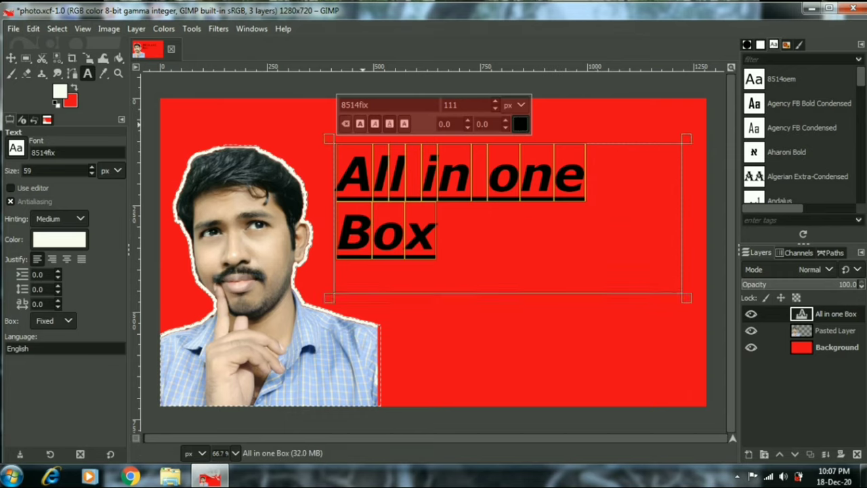
pyautogui.click(360, 123)
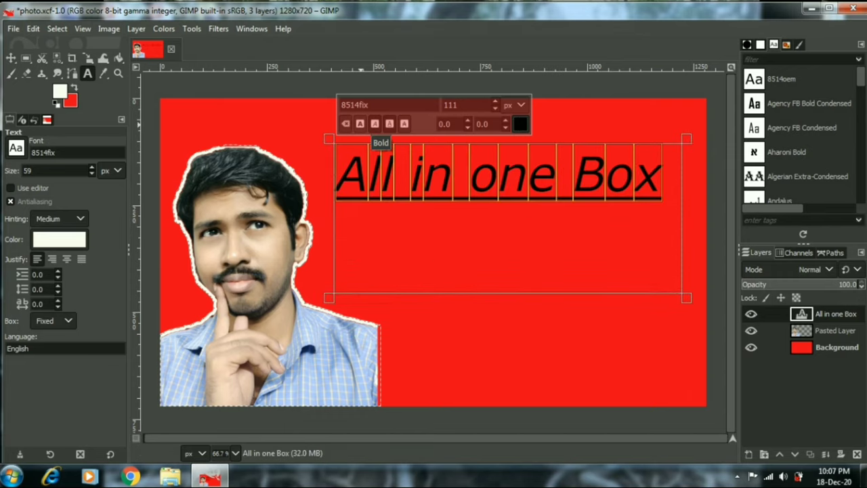
pyautogui.click(404, 124)
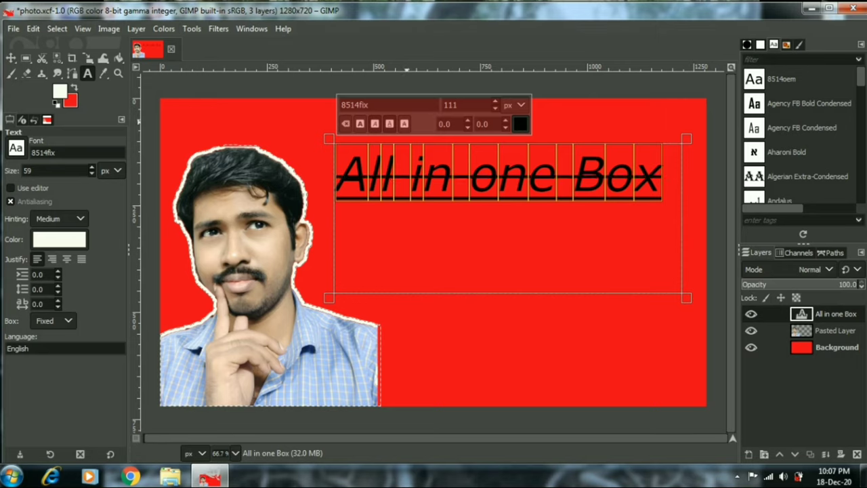
pyautogui.click(404, 123)
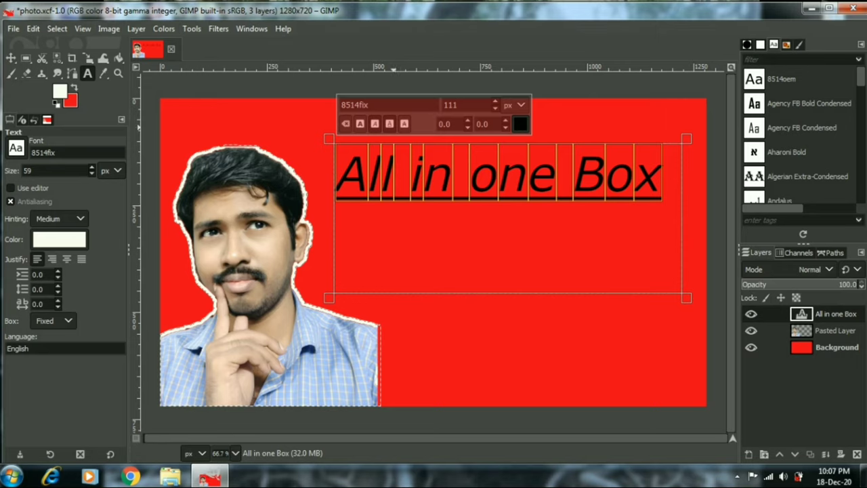
pyautogui.click(390, 123)
pyautogui.click(806, 176)
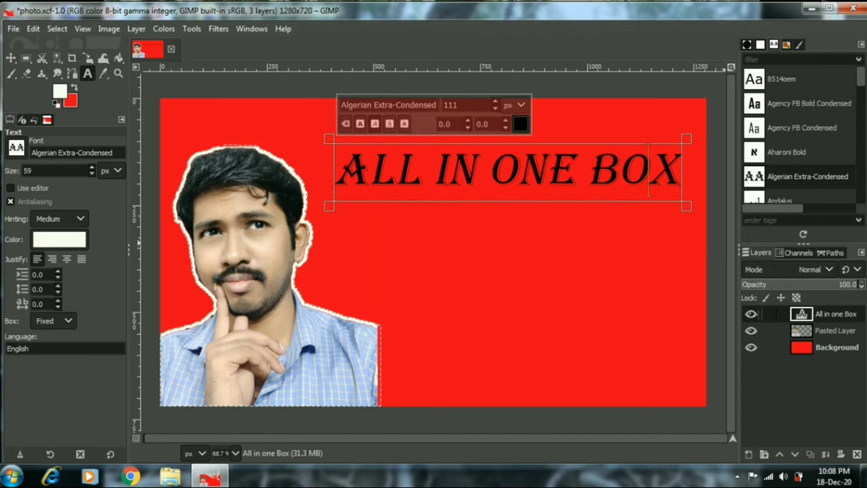
# Step: Turn the heading layer's letters into a selection and grow it outward
pyautogui.rightClick(779, 314)
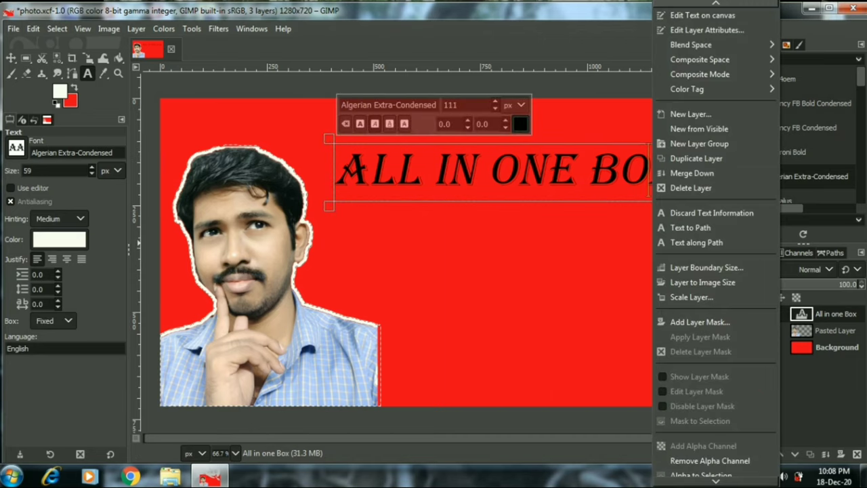
pyautogui.click(702, 469)
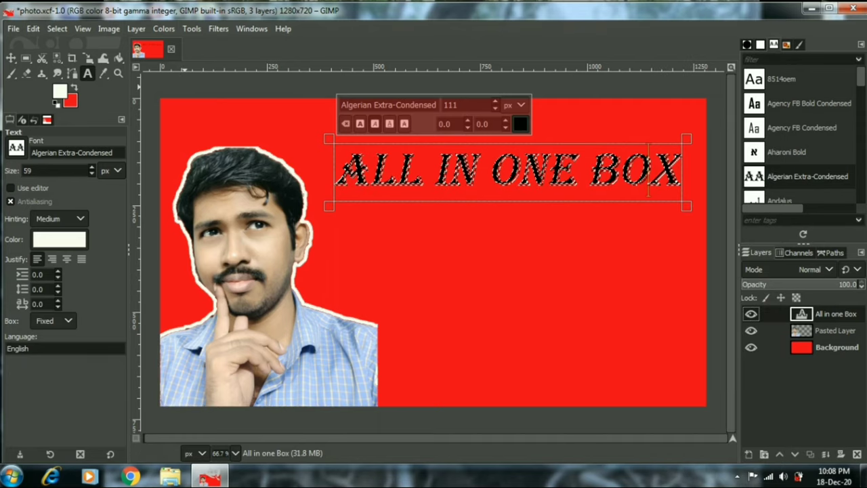
pyautogui.click(57, 29)
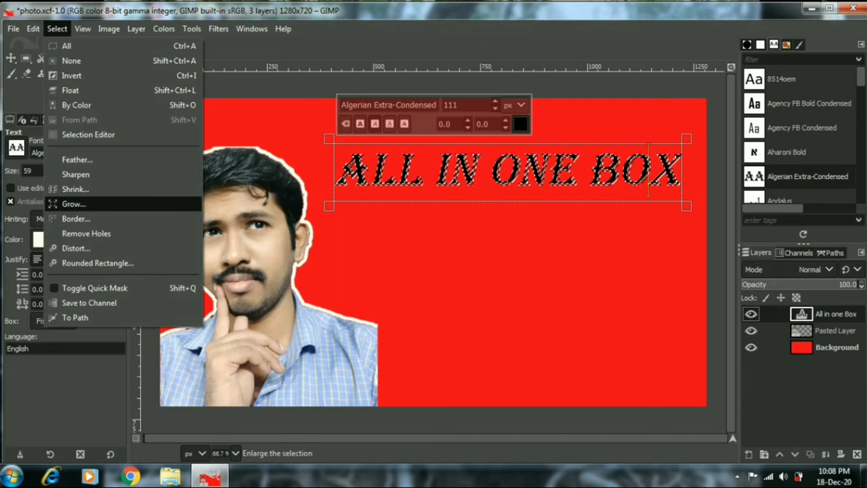
pyautogui.click(73, 203)
pyautogui.click(433, 276)
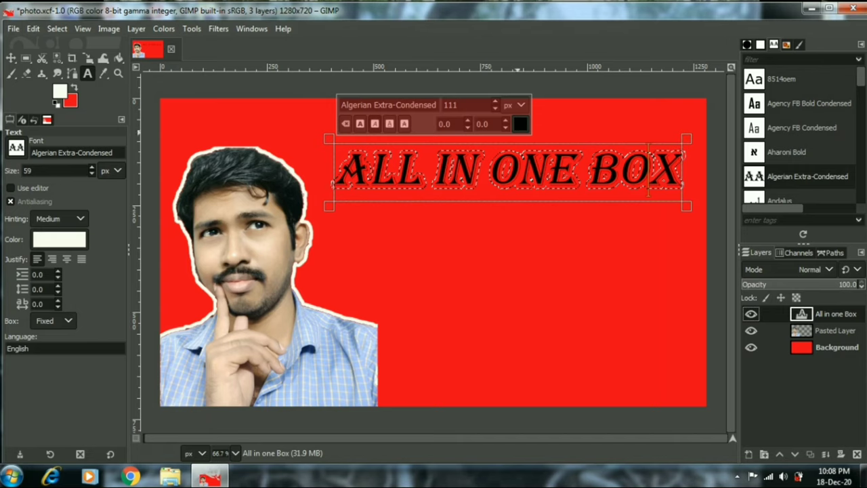
# Step: Bucket-fill the grown outline near-white around the first letters, starting with the A
pyautogui.click(520, 124)
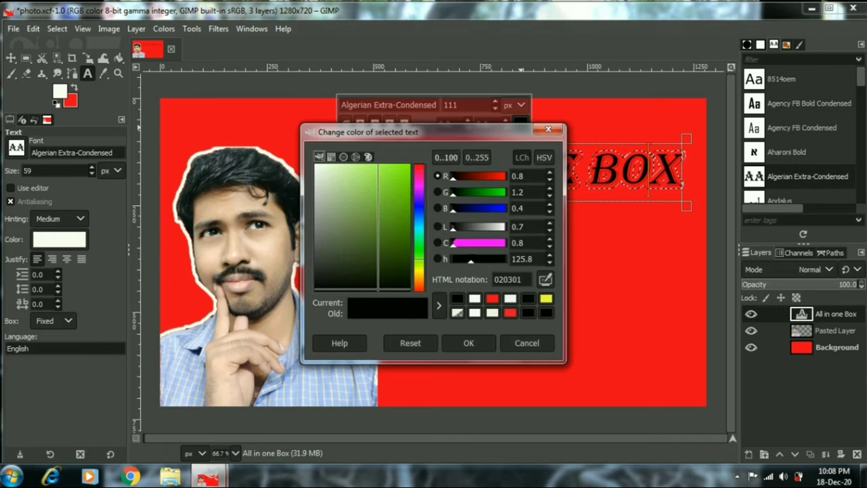
pyautogui.click(316, 165)
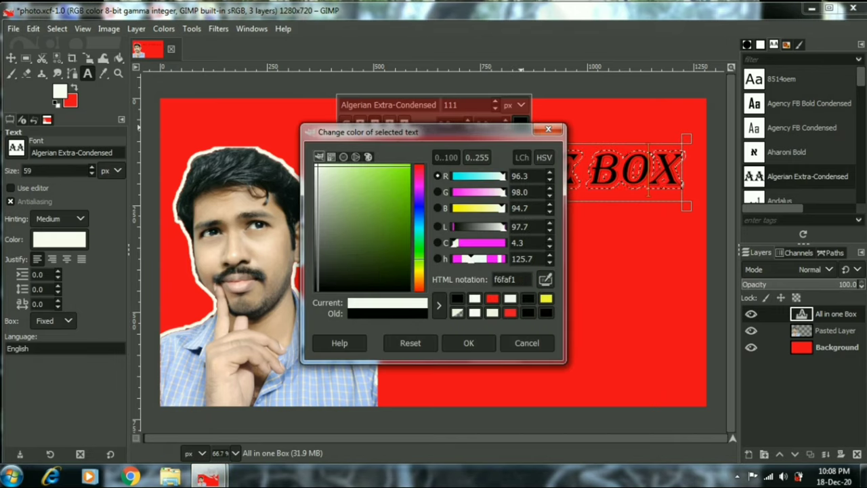
pyautogui.click(468, 343)
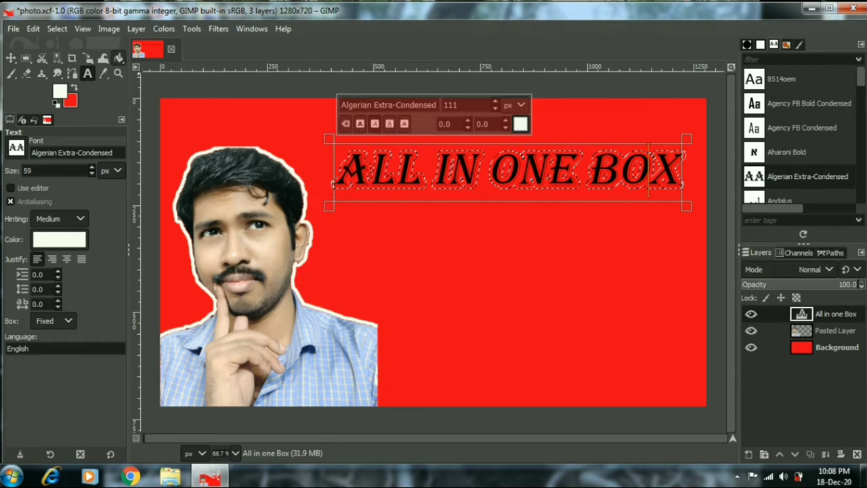
pyautogui.click(119, 57)
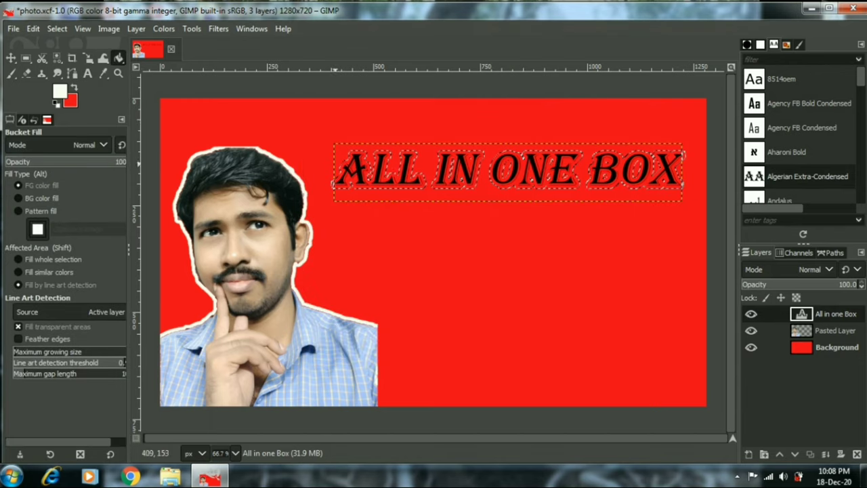
pyautogui.click(351, 160)
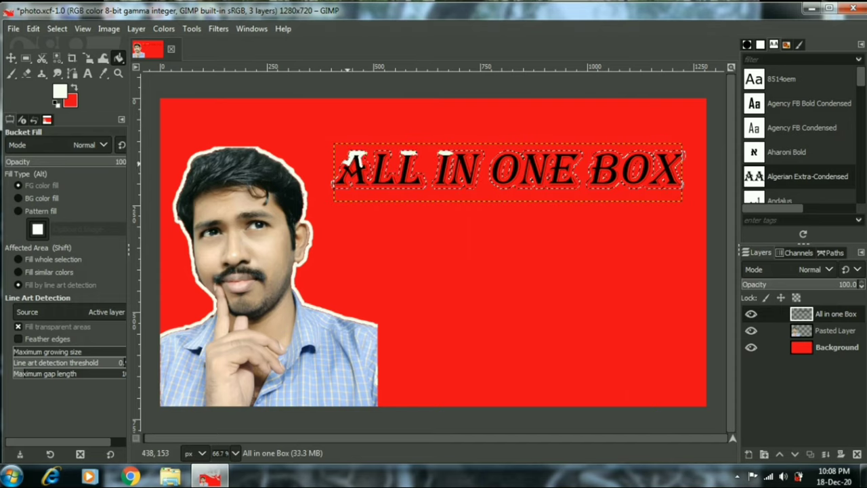
pyautogui.click(343, 174)
pyautogui.click(353, 178)
pyautogui.click(366, 155)
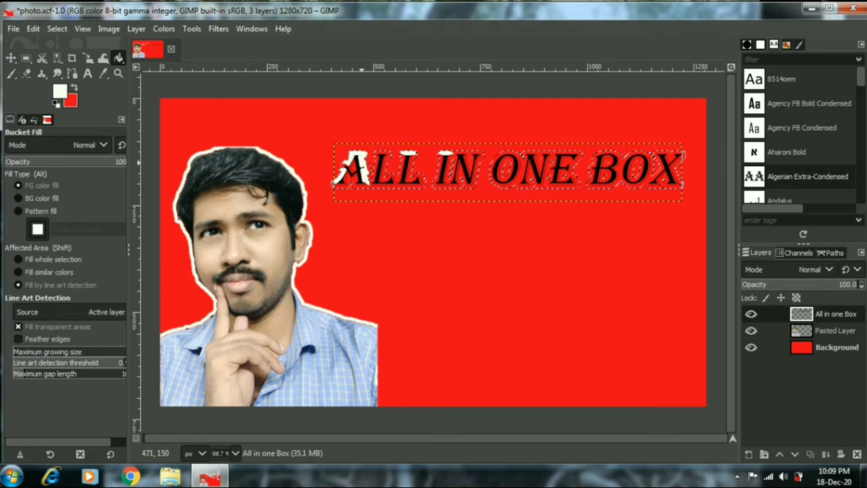
pyautogui.click(361, 179)
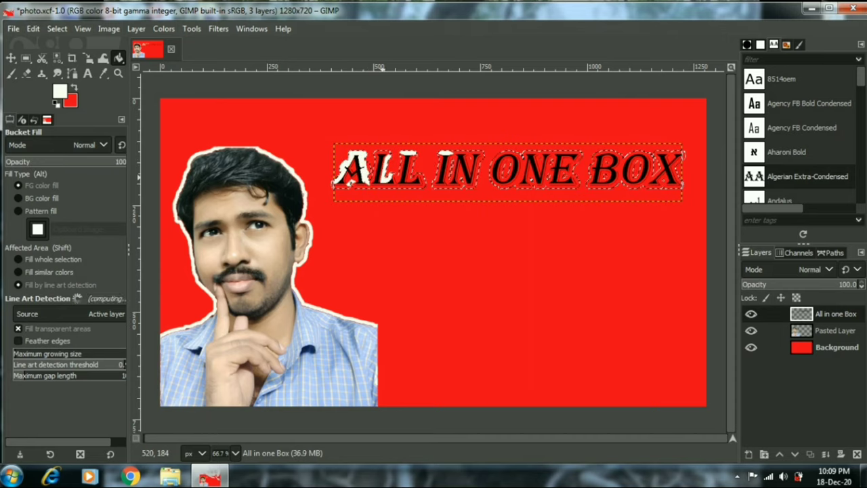
pyautogui.moveTo(13, 28)
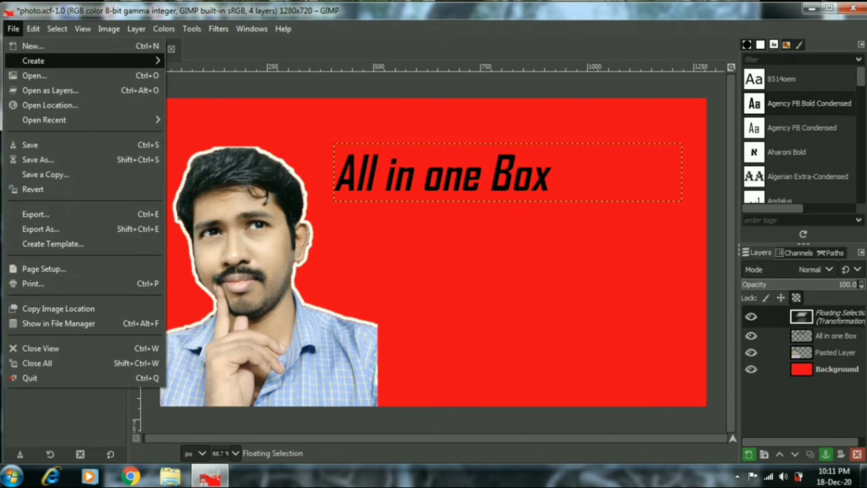
# Step: Open the question-mark image 21u5Kw1n+IL._SX331_BO1,204,203,200_.jpg from Downloads
pyautogui.click(27, 75)
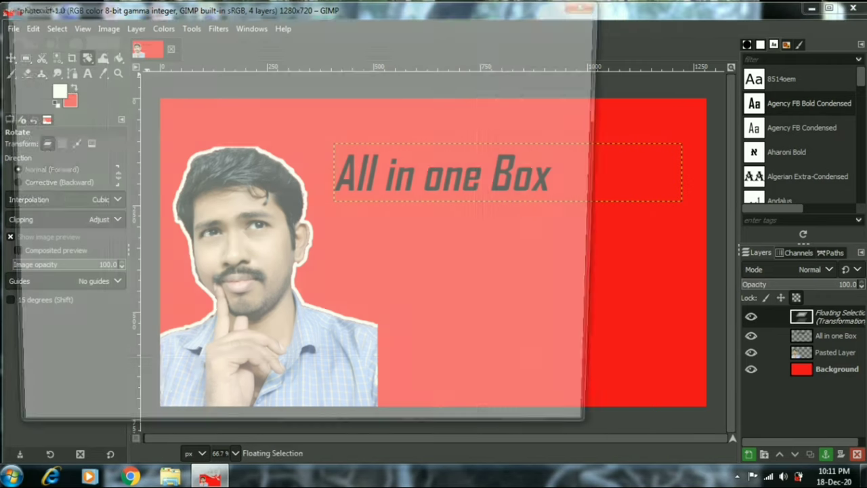
pyautogui.click(197, 181)
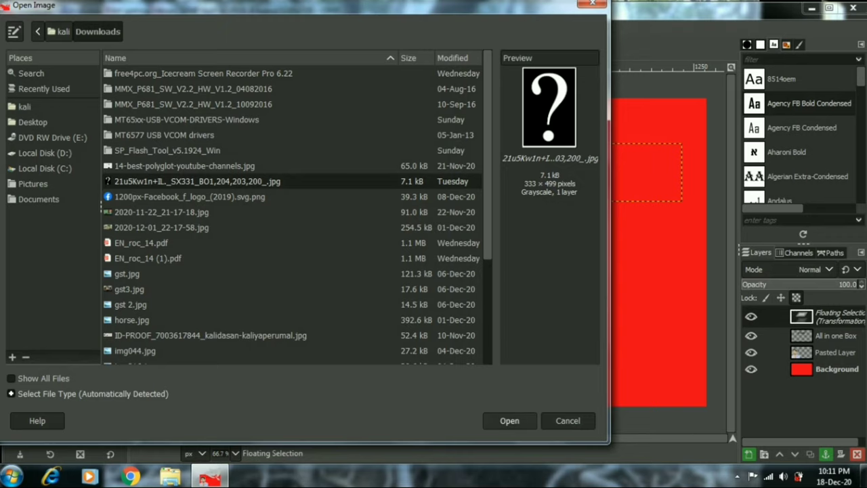
pyautogui.click(510, 420)
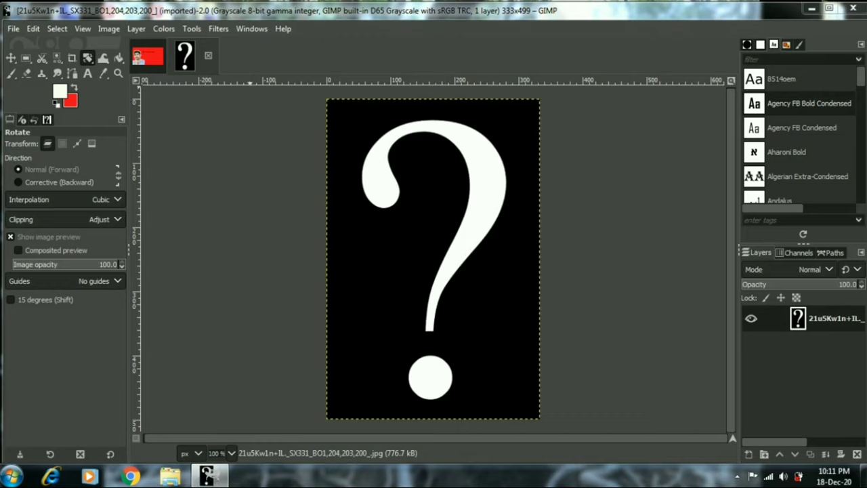
# Step: Select the white question mark by colour and copy it
pyautogui.click(191, 28)
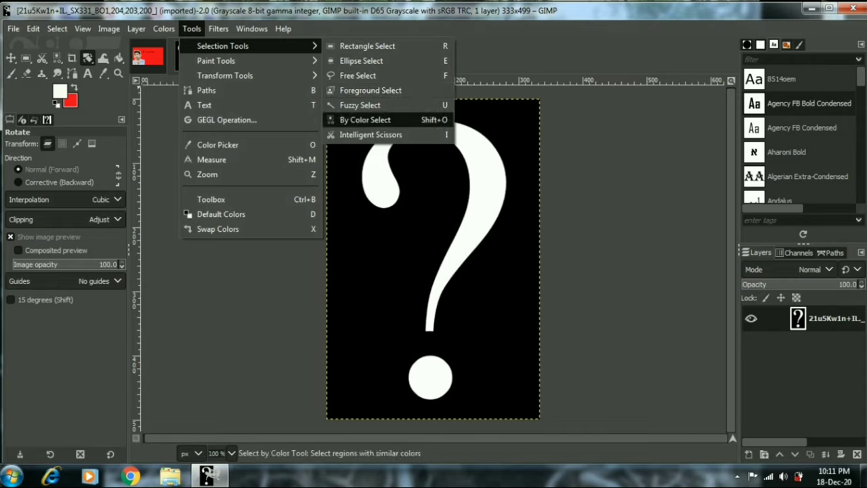
pyautogui.click(369, 120)
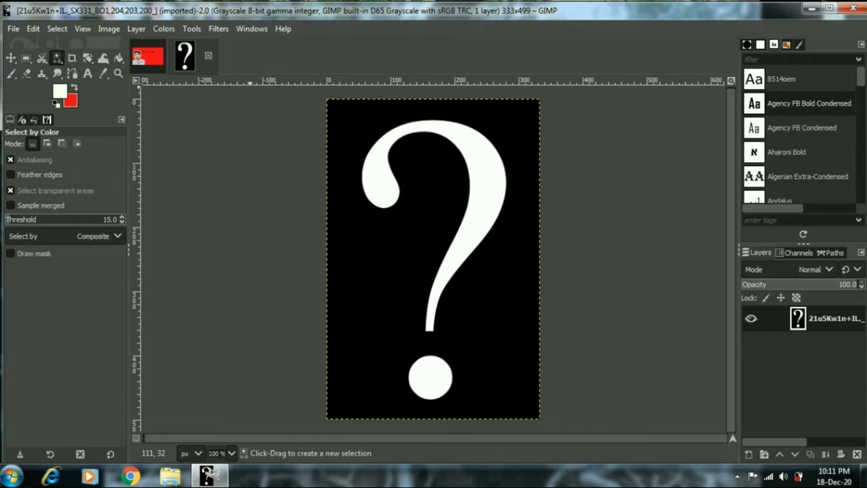
pyautogui.click(480, 144)
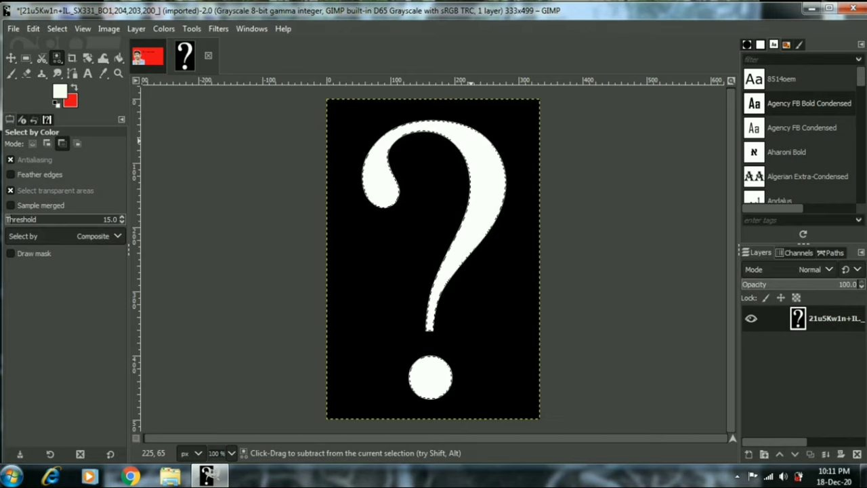
pyautogui.hotkey('ctrl', 'c')
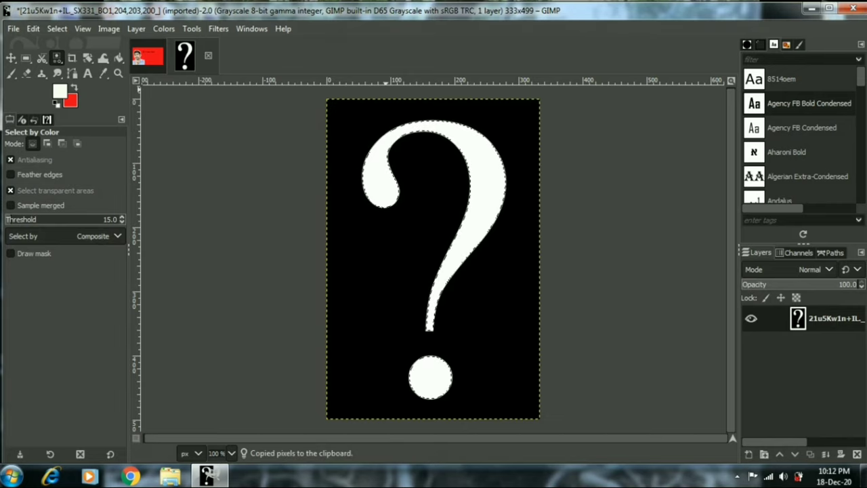
# Step: Paste the question mark into the thumbnail and drag it below the title
pyautogui.hotkey('alt', '1')
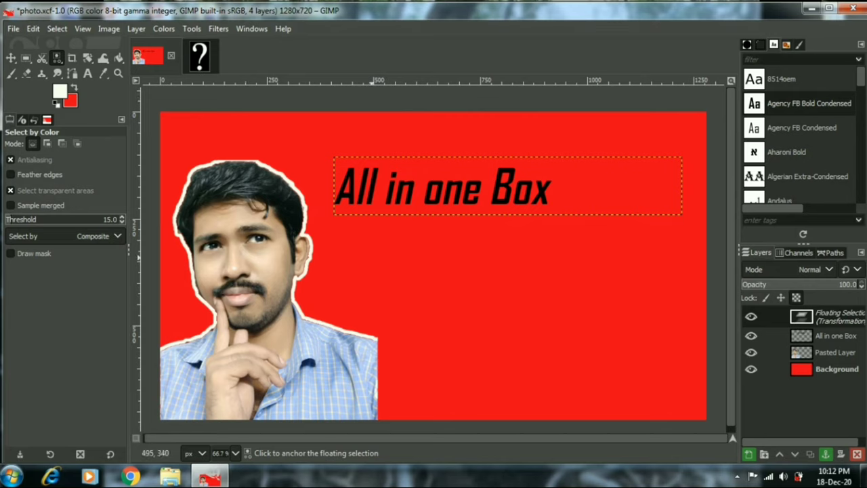
pyautogui.click(384, 266)
pyautogui.hotkey('ctrl', 'v')
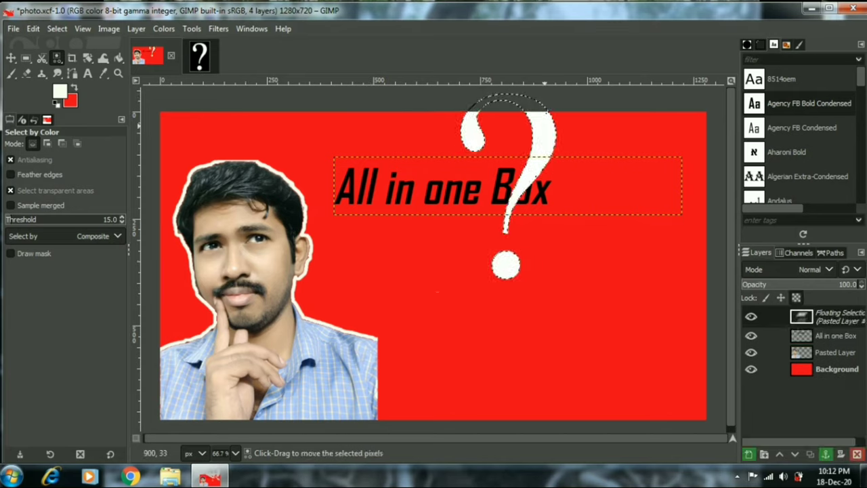
pyautogui.moveTo(508, 184); pyautogui.dragTo(475, 321)
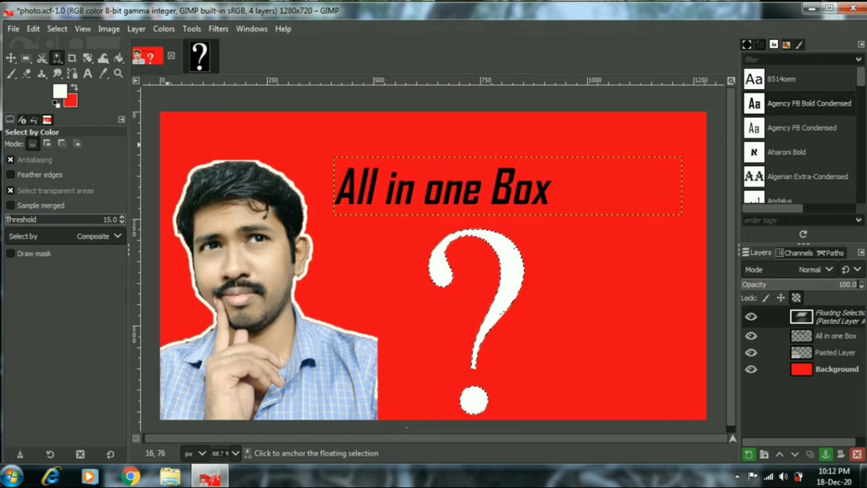
# Step: Shrink the question mark and move it above the man's head, left of the title
pyautogui.click(72, 57)
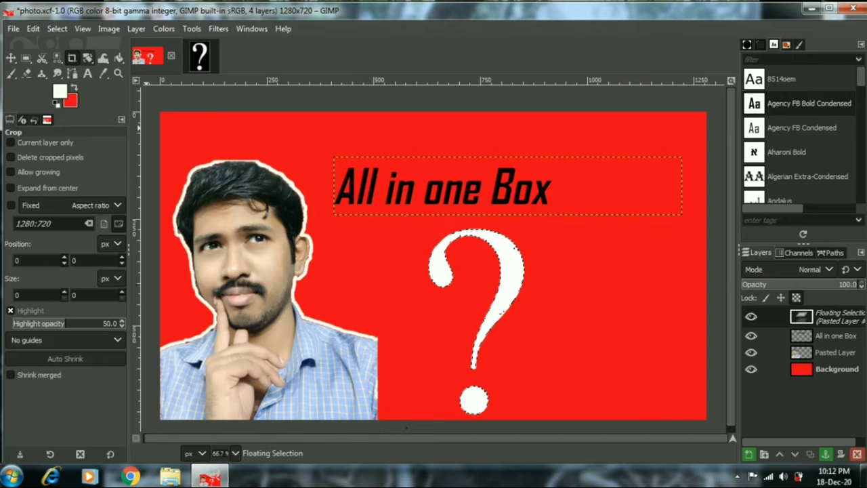
pyautogui.click(88, 58)
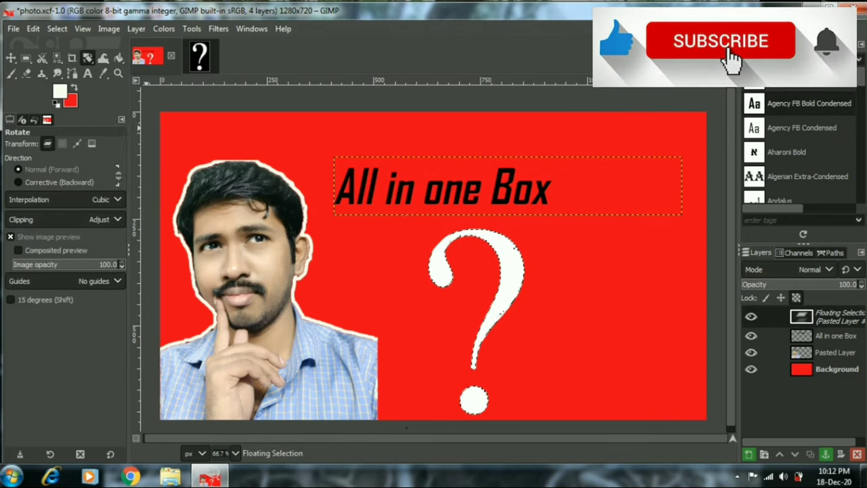
pyautogui.click(88, 57)
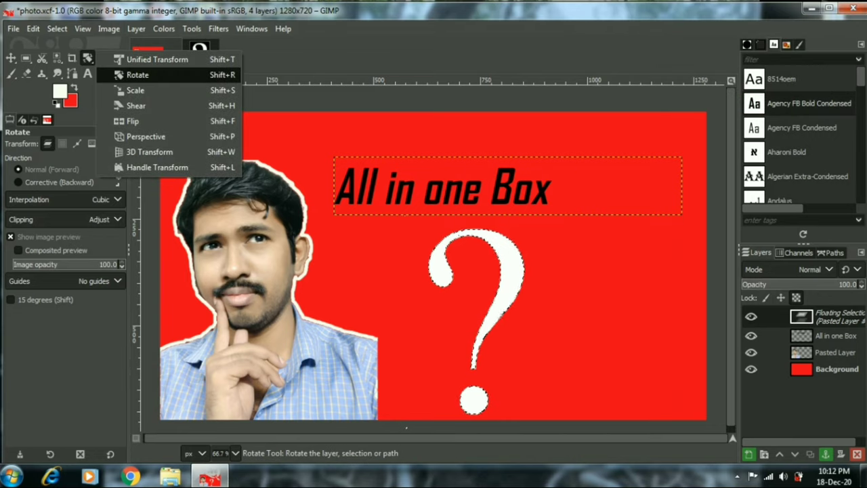
pyautogui.click(143, 75)
pyautogui.moveTo(489, 248); pyautogui.dragTo(509, 292)
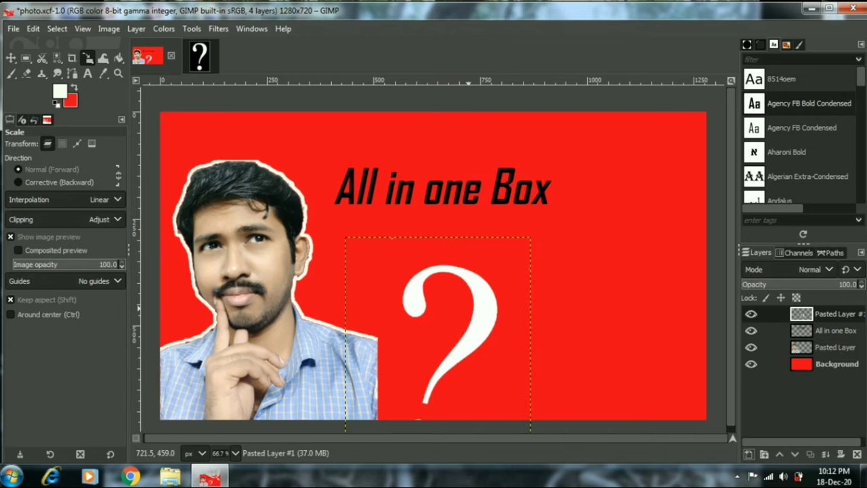
pyautogui.moveTo(486, 320)
pyautogui.mouseDown()
pyautogui.moveTo(471, 354)
pyautogui.moveTo(455, 186)
pyautogui.moveTo(438, 300)
pyautogui.mouseUp()
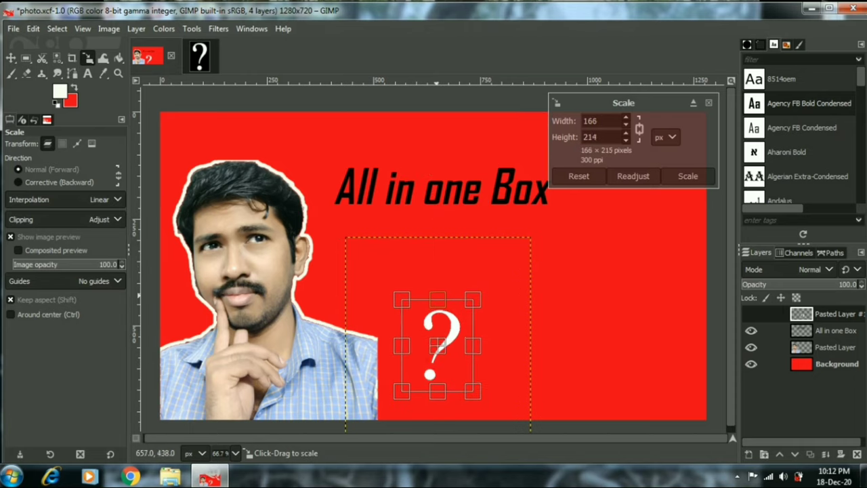
pyautogui.moveTo(445, 355)
pyautogui.mouseDown()
pyautogui.moveTo(322, 167)
pyautogui.moveTo(330, 170)
pyautogui.mouseUp()
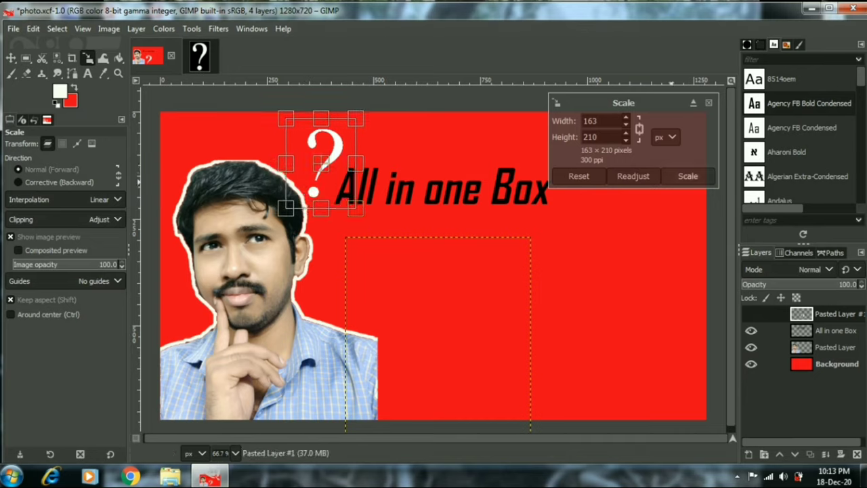
pyautogui.click(688, 175)
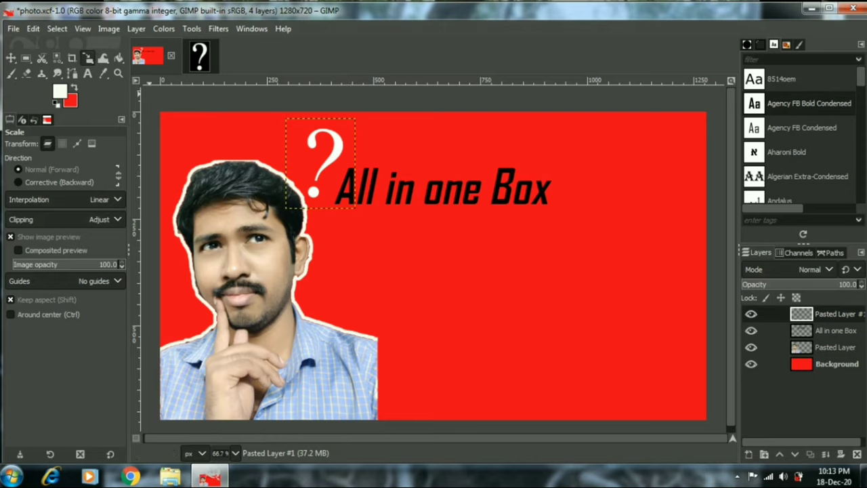
# Step: Try flipping the question mark horizontally, leaving it unflipped
pyautogui.click(88, 58)
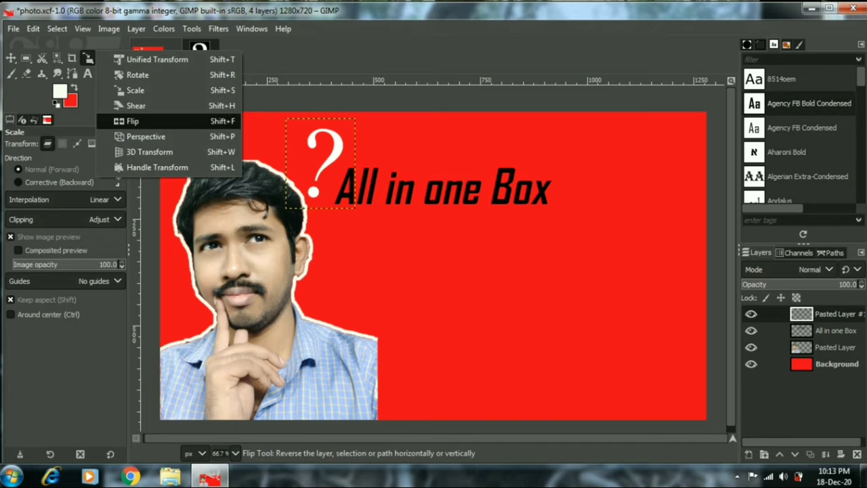
pyautogui.click(132, 121)
pyautogui.click(315, 147)
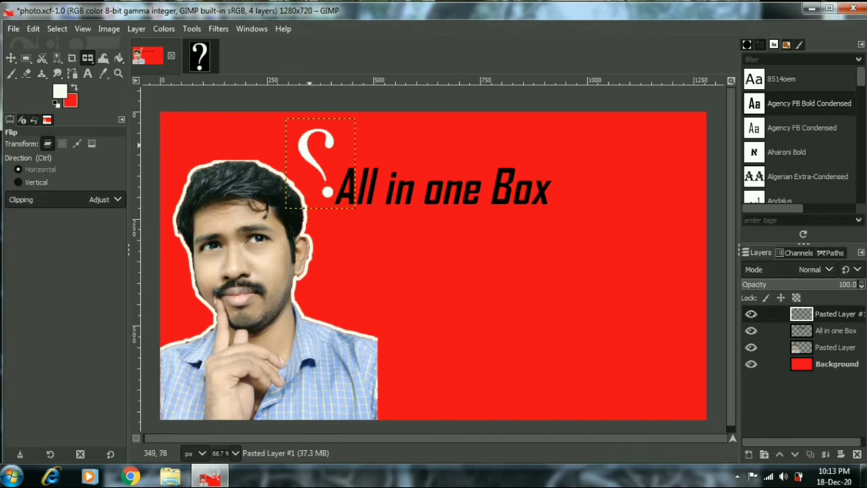
pyautogui.click(316, 147)
pyautogui.click(319, 147)
pyautogui.click(318, 147)
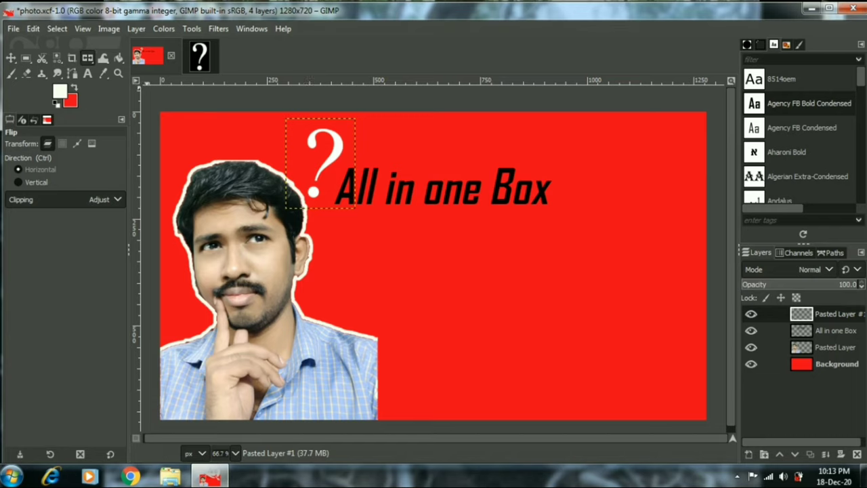
pyautogui.rightClick(87, 58)
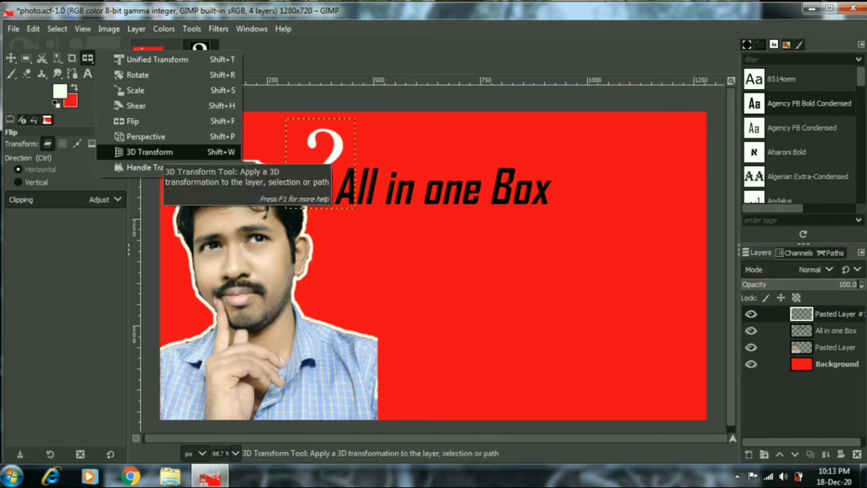
pyautogui.click(149, 151)
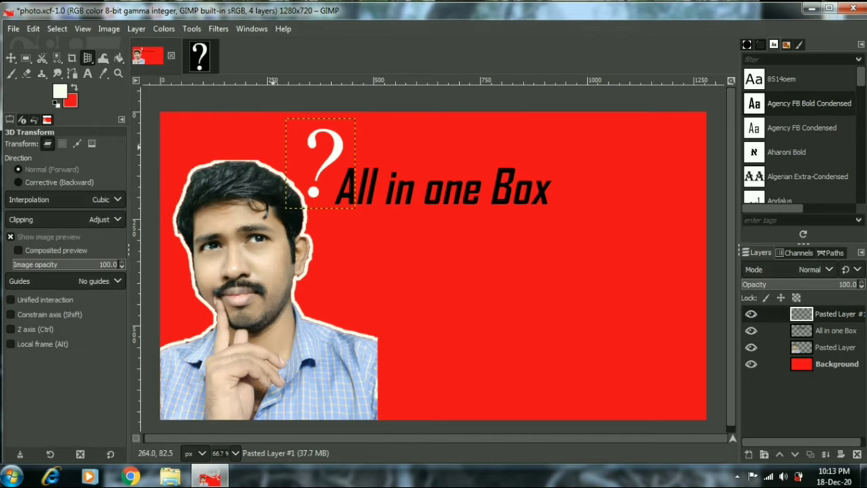
# Step: Add SUBSCRIBE text below the title and enlarge it to 95 px
pyautogui.press('t')
pyautogui.moveTo(374, 241); pyautogui.dragTo(658, 321)
pyautogui.write('SUBS')
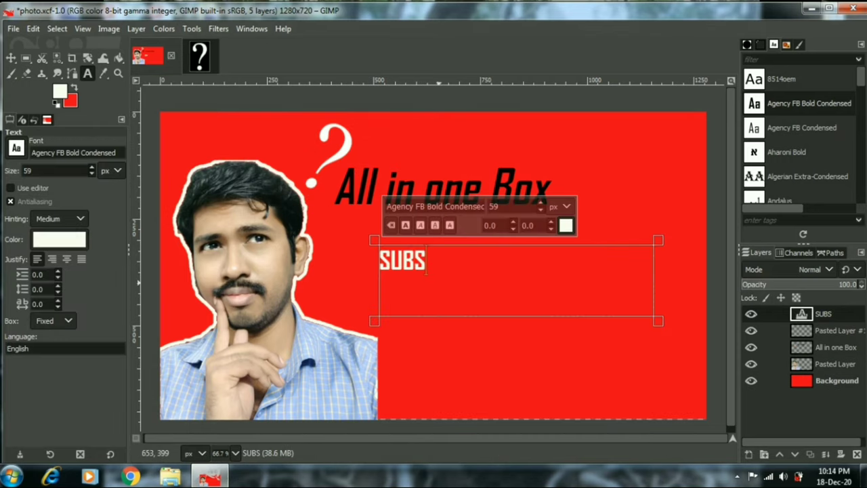
pyautogui.write('CRIBE')
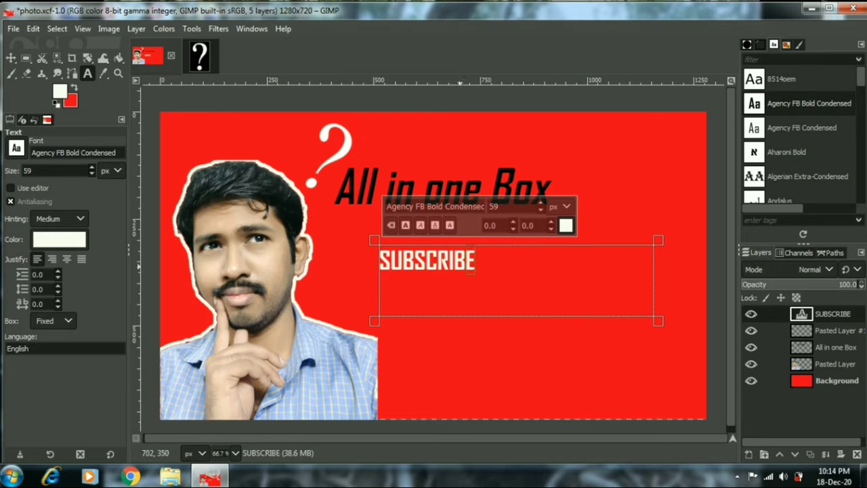
pyautogui.hotkey('ctrl', 'a')
pyautogui.scroll(3, 493, 207)
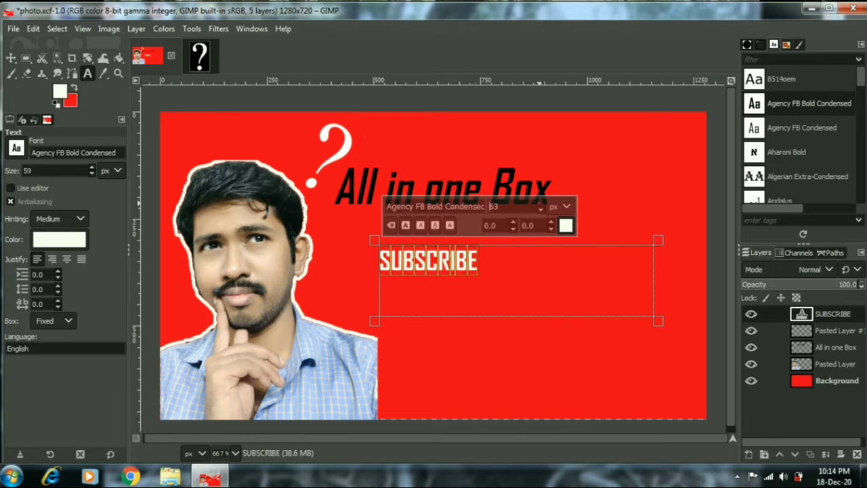
pyautogui.scroll(3, 494, 206)
pyautogui.scroll(3, 493, 206)
pyautogui.scroll(4, 494, 206)
pyautogui.scroll(3, 493, 206)
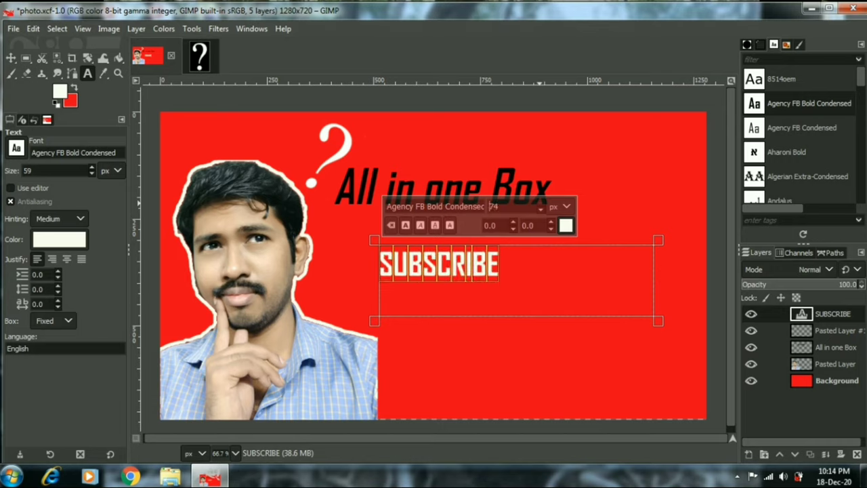
pyautogui.scroll(3, 493, 206)
pyautogui.scroll(2, 493, 206)
pyautogui.scroll(3, 493, 206)
pyautogui.scroll(3, 493, 206)
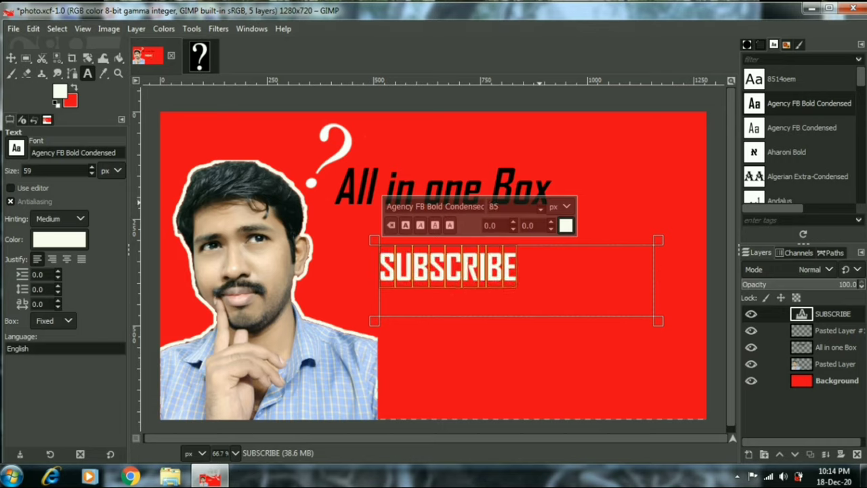
pyautogui.scroll(2, 494, 206)
pyautogui.scroll(3, 494, 206)
pyautogui.scroll(2, 494, 207)
pyautogui.scroll(2, 494, 206)
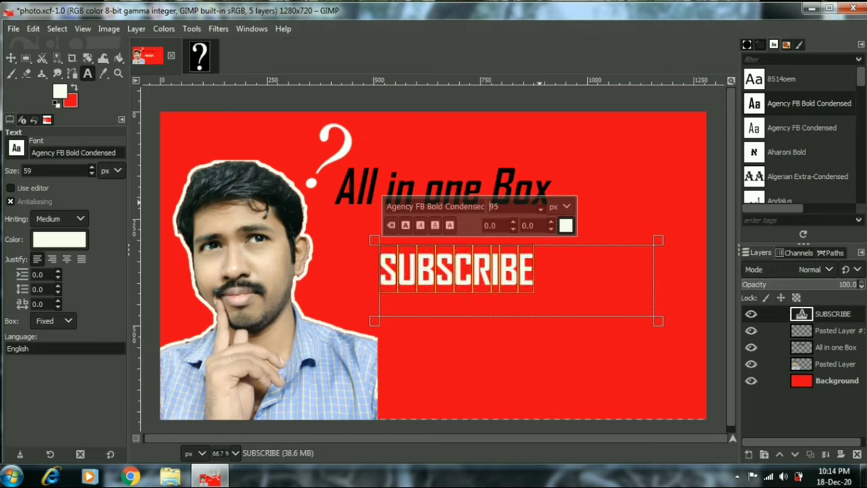
pyautogui.scroll(2, 494, 206)
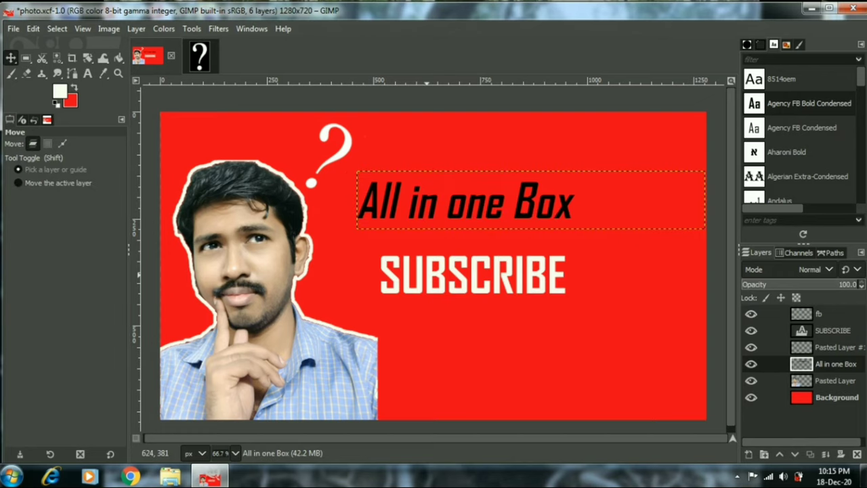
# Step: Export the thumbnail as photo.png in Documents with the default PNG settings
pyautogui.click(13, 28)
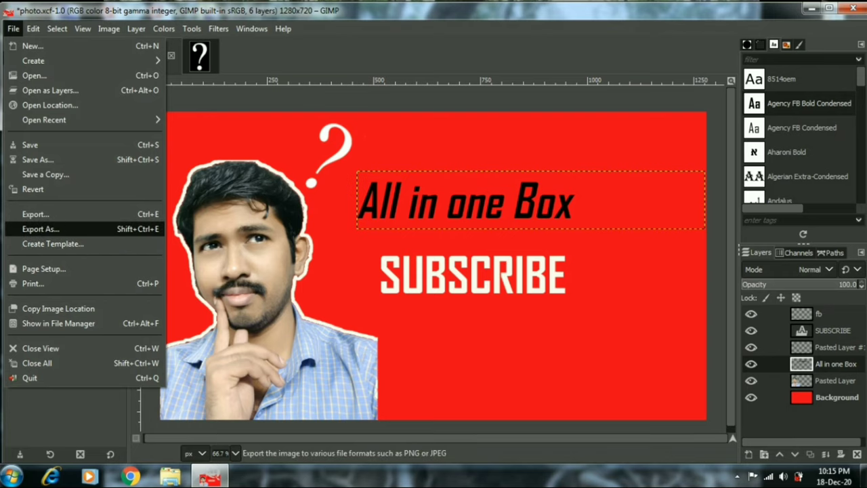
pyautogui.click(68, 229)
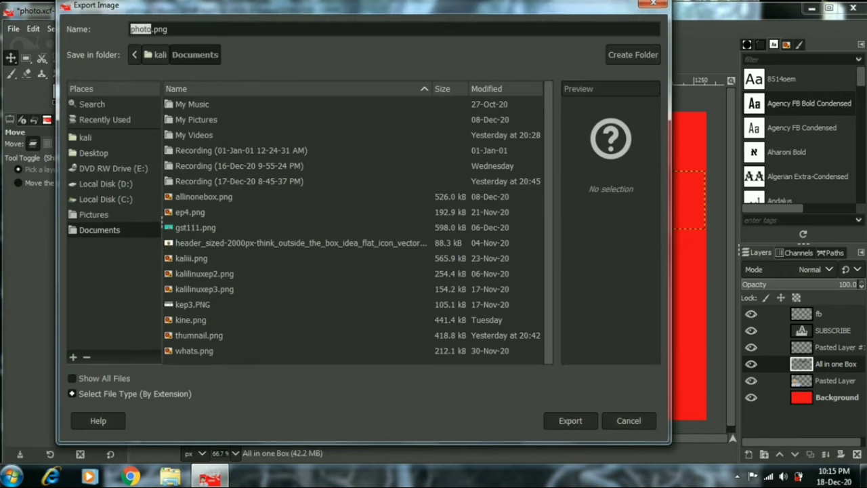
pyautogui.click(570, 420)
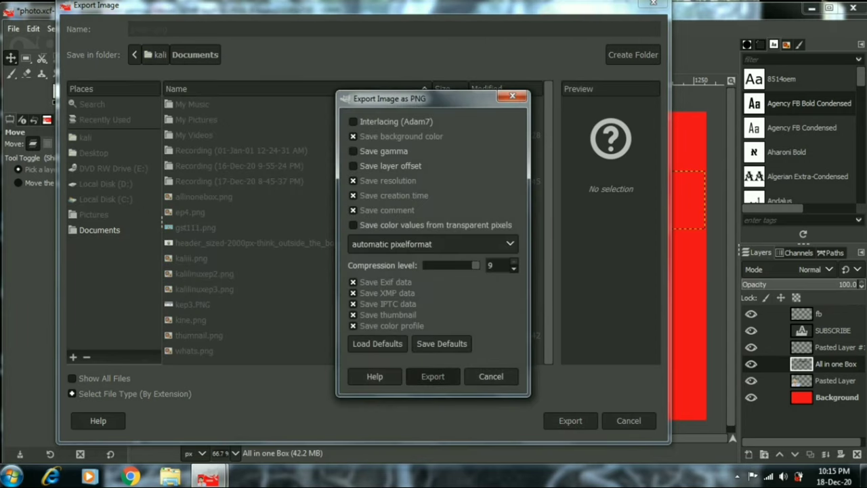
pyautogui.click(428, 377)
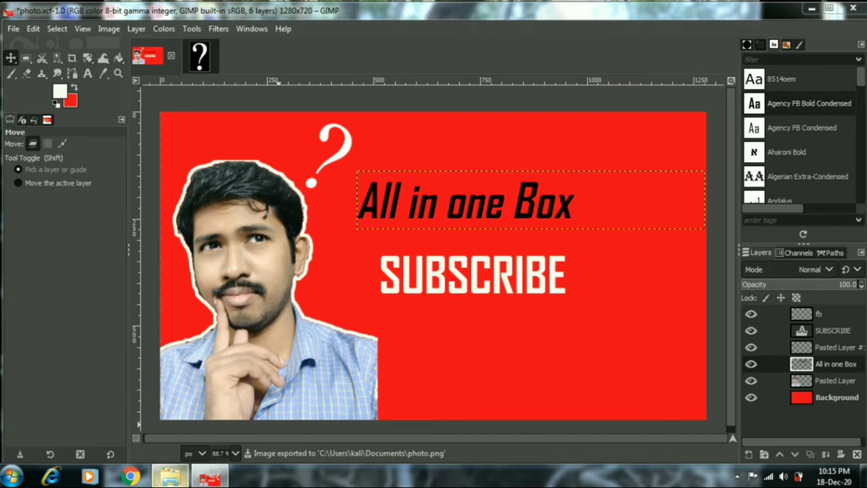
# Step: Open photo.png from Documents in Windows Photo Viewer and maximize the window
pyautogui.click(169, 477)
pyautogui.click(203, 251)
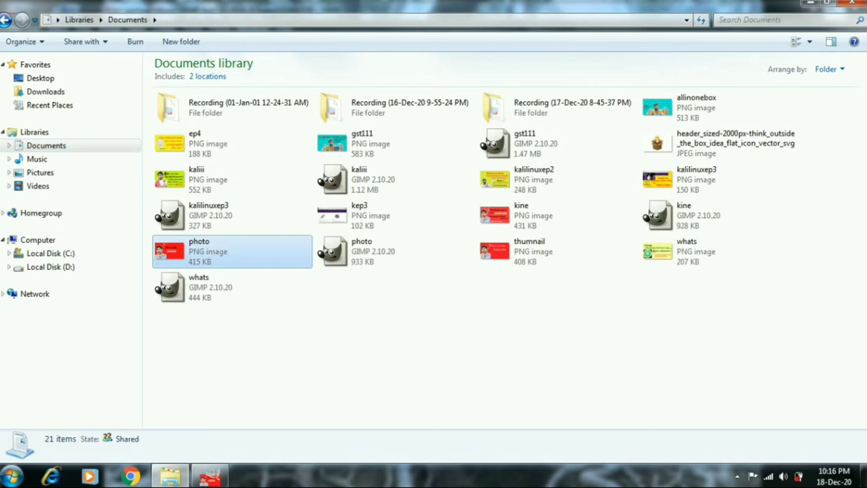
pyautogui.press('Return')
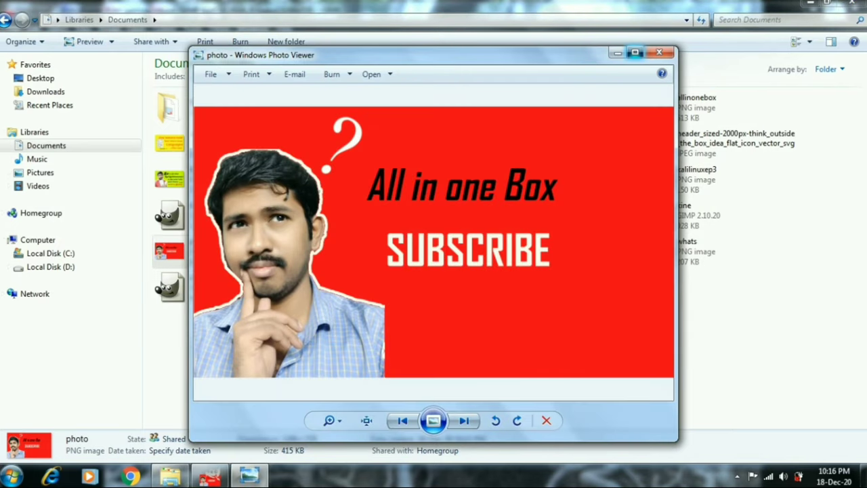
pyautogui.click(635, 52)
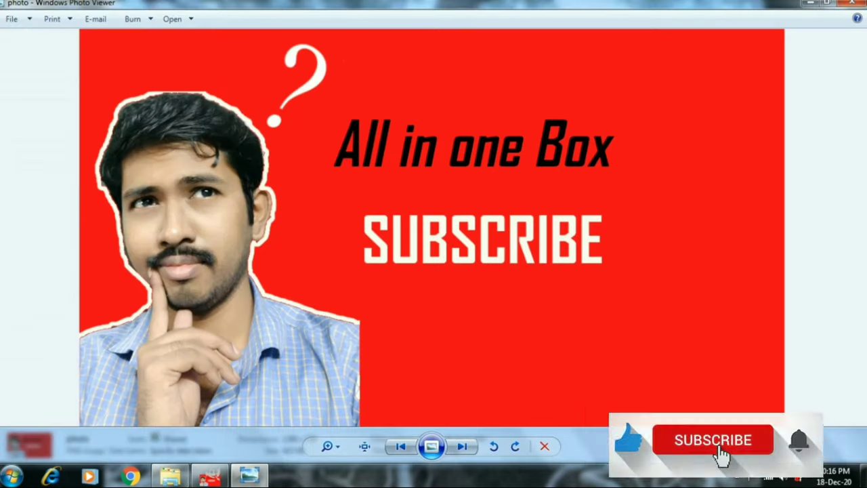